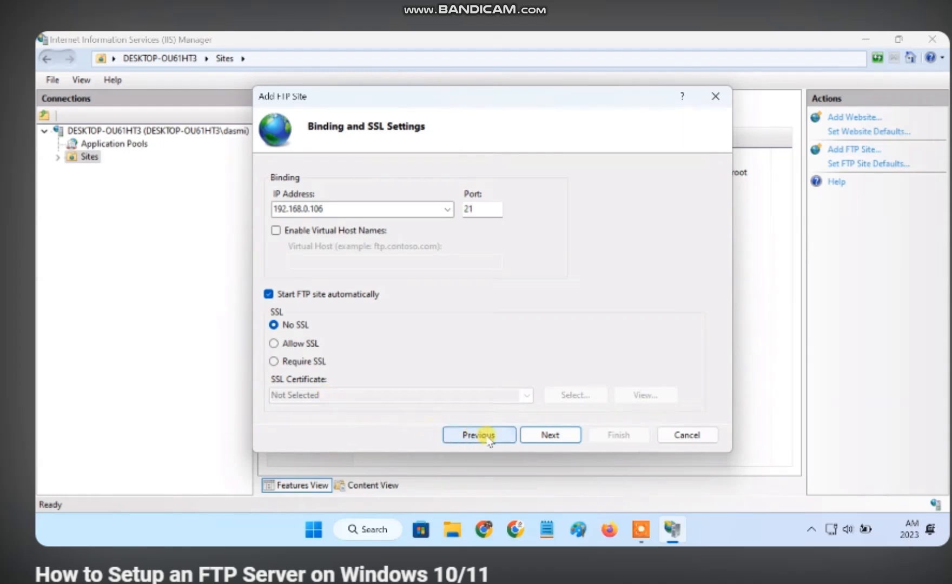
Restrict the Home FTP site's access to the specified user ftp-user
left_click(547, 435)
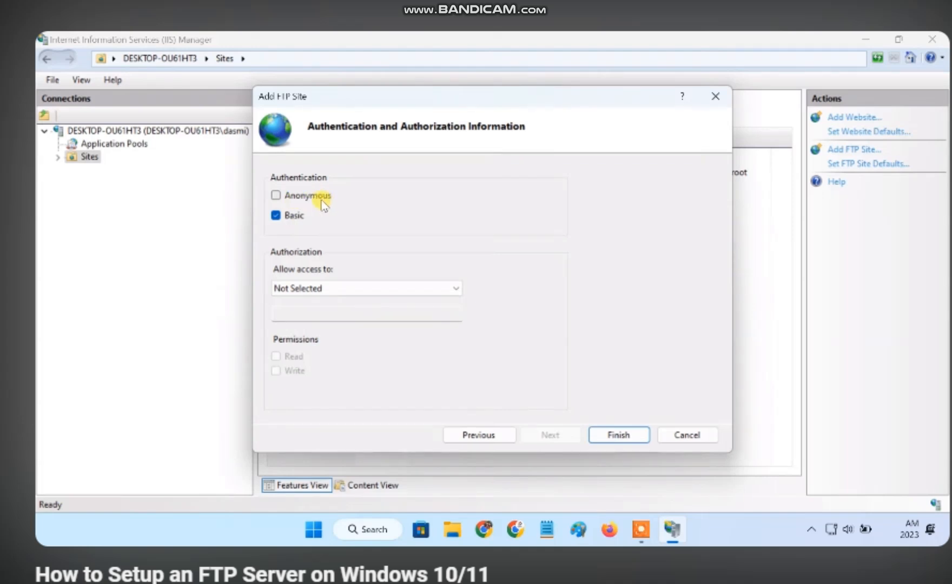
left_click(328, 290)
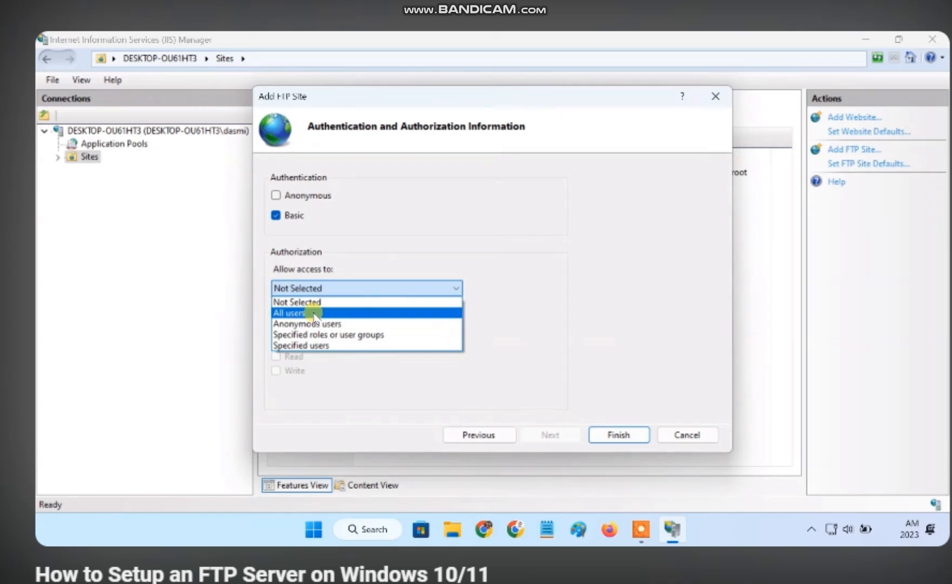
left_click(333, 346)
left_click(281, 312)
type("ftp-user")
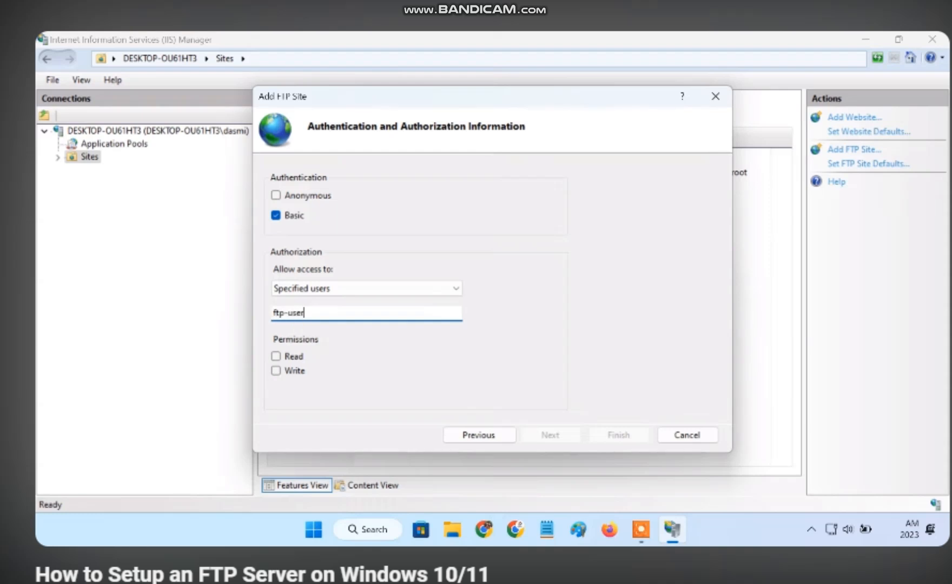
Grant ftp-user Read and Write permissions, finish the Home FTP site, and close IIS Manager
left_click(276, 356)
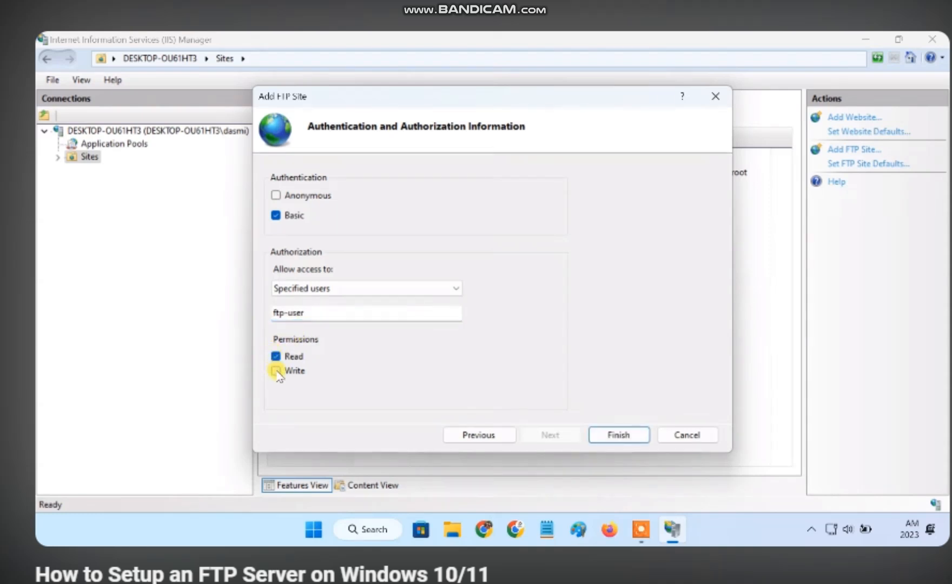
left_click(277, 371)
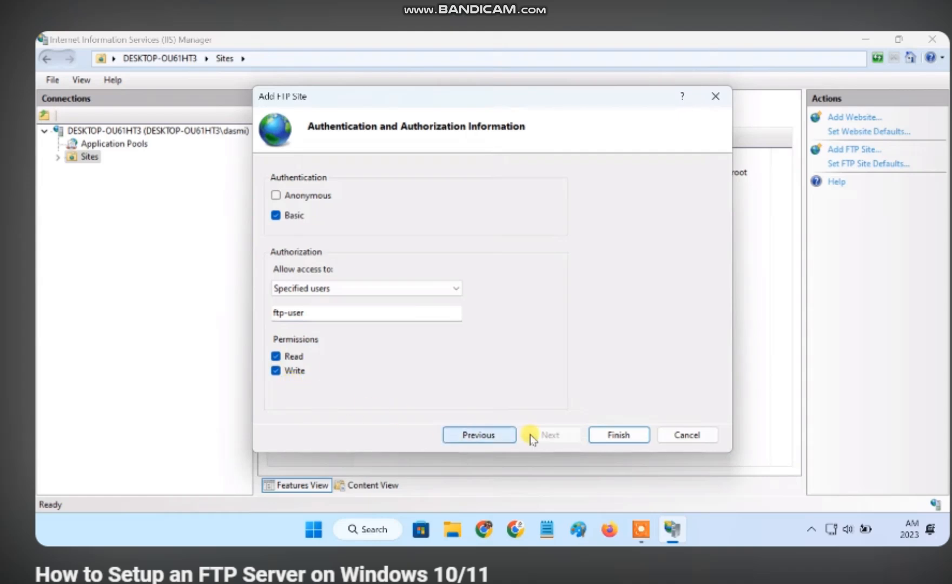
left_click(599, 440)
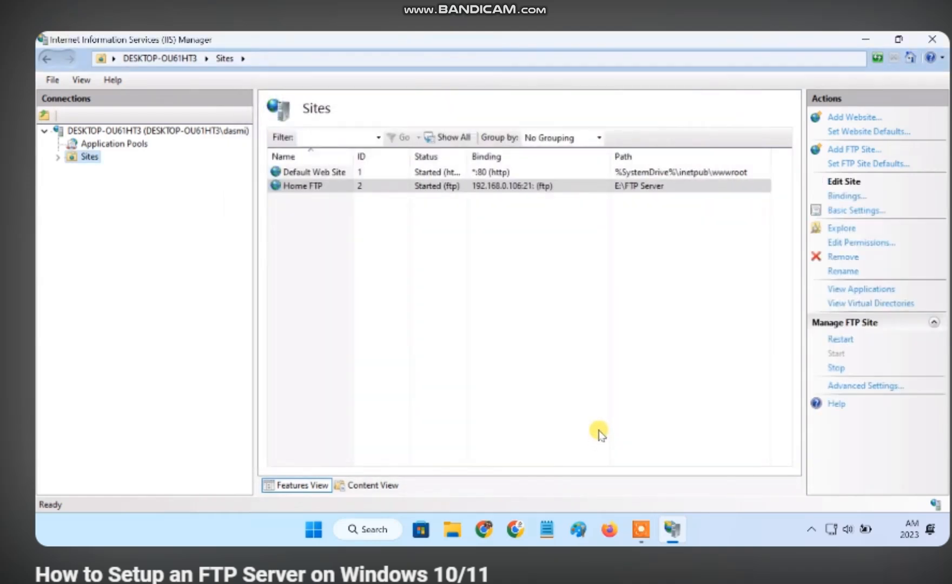
left_click(319, 189)
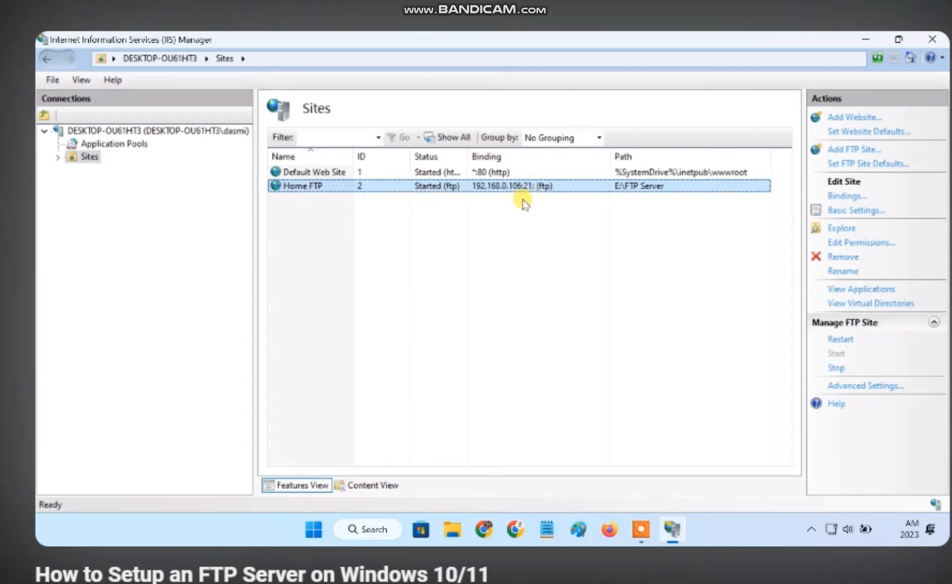
left_click(932, 39)
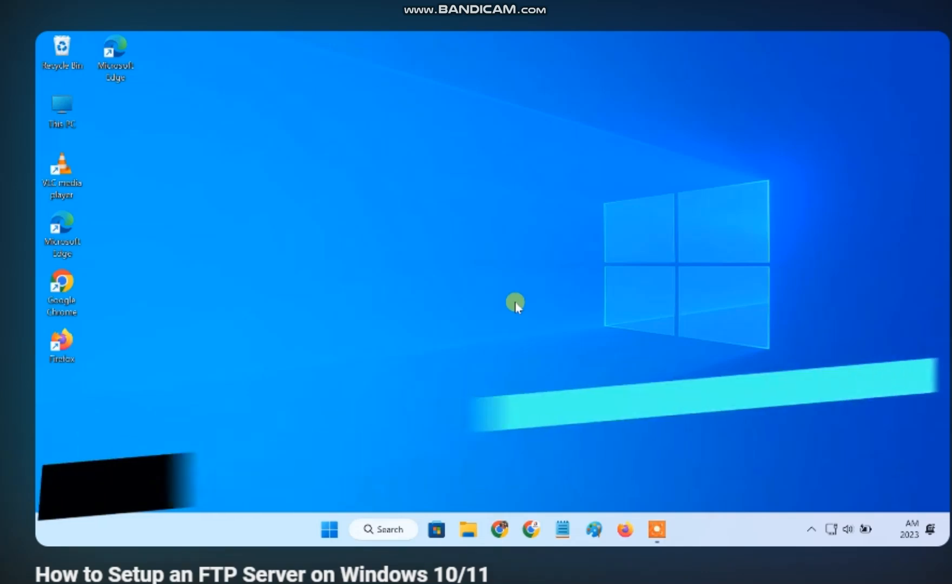
From Settings > Accounts > Other users, start adding a user without a Microsoft account
left_click(339, 518)
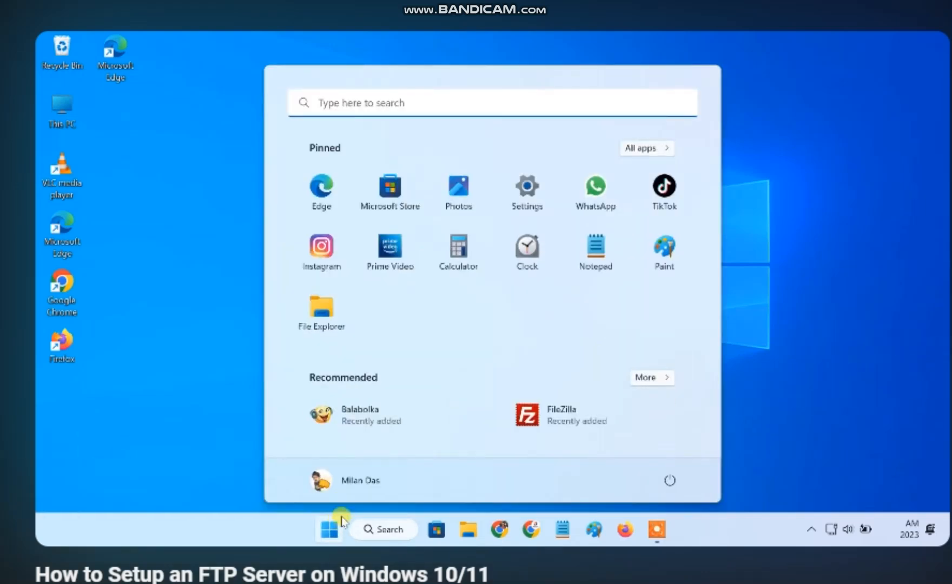
left_click(545, 208)
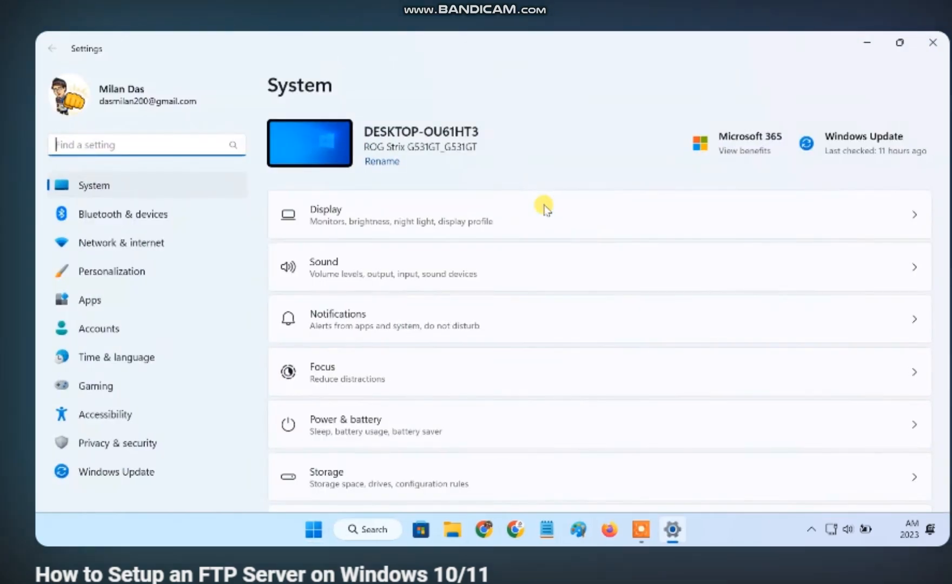
left_click(153, 327)
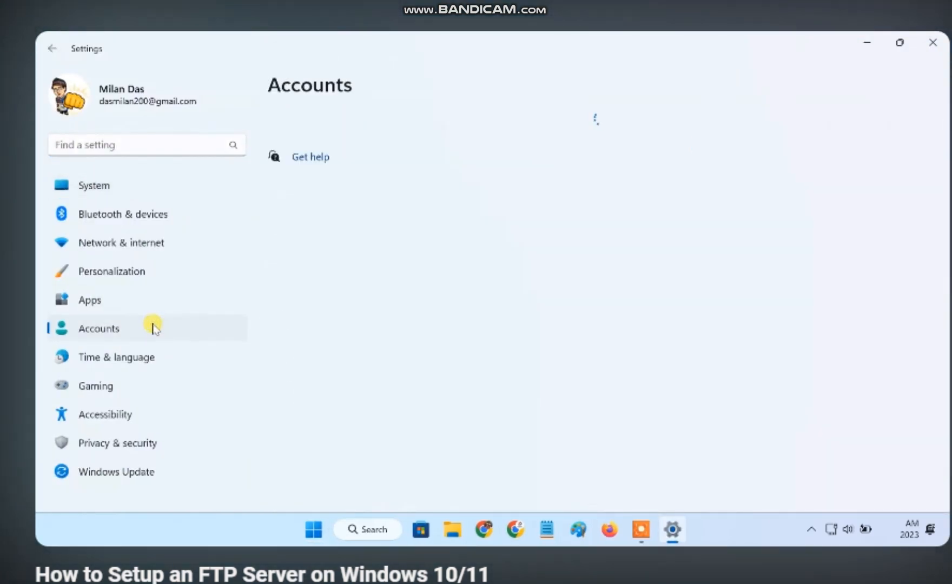
scroll(475, 374, "down", 2)
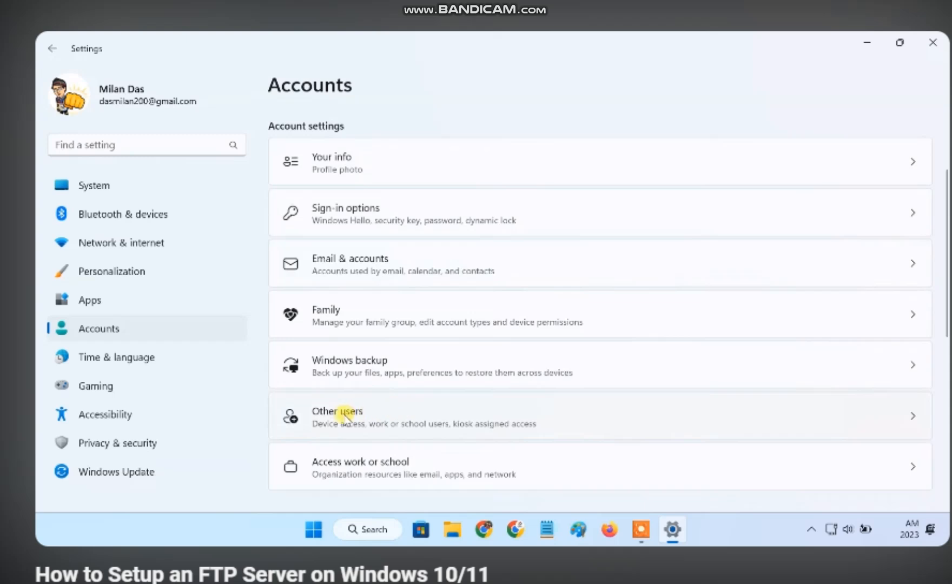
left_click(341, 417)
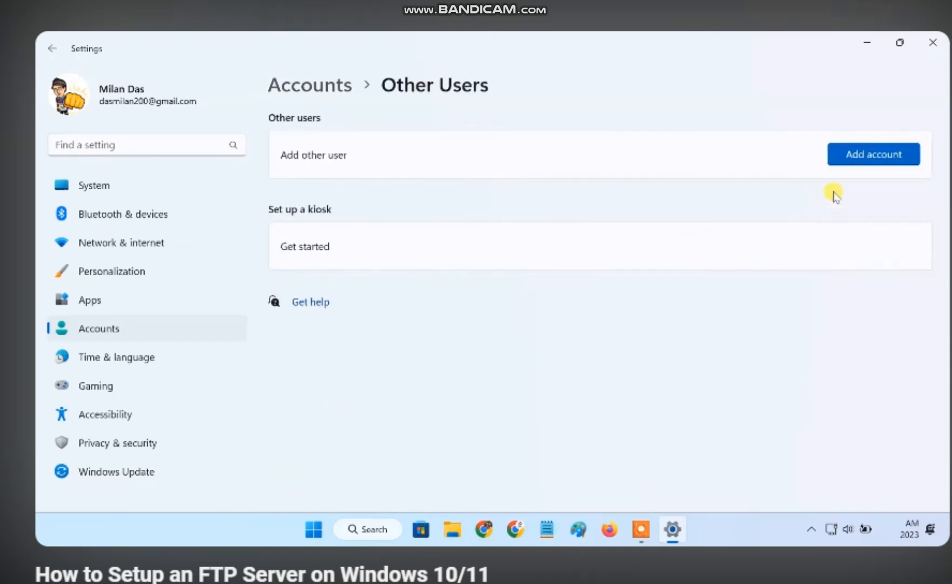
left_click(844, 158)
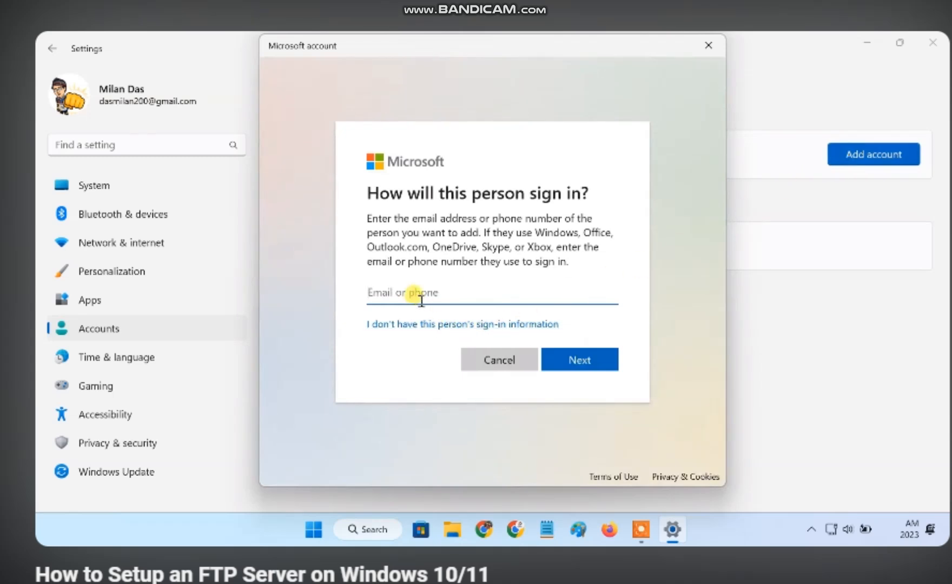
left_click(429, 326)
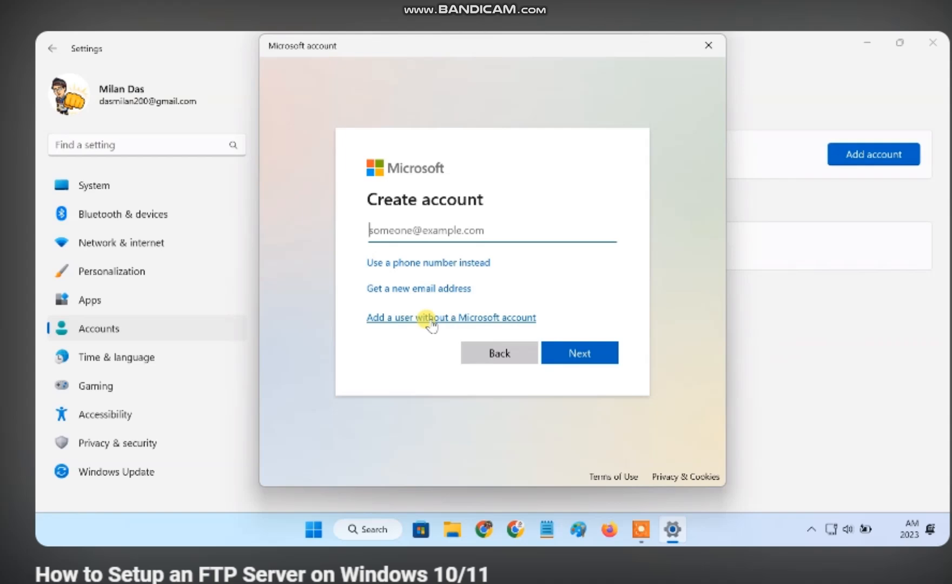
left_click(431, 320)
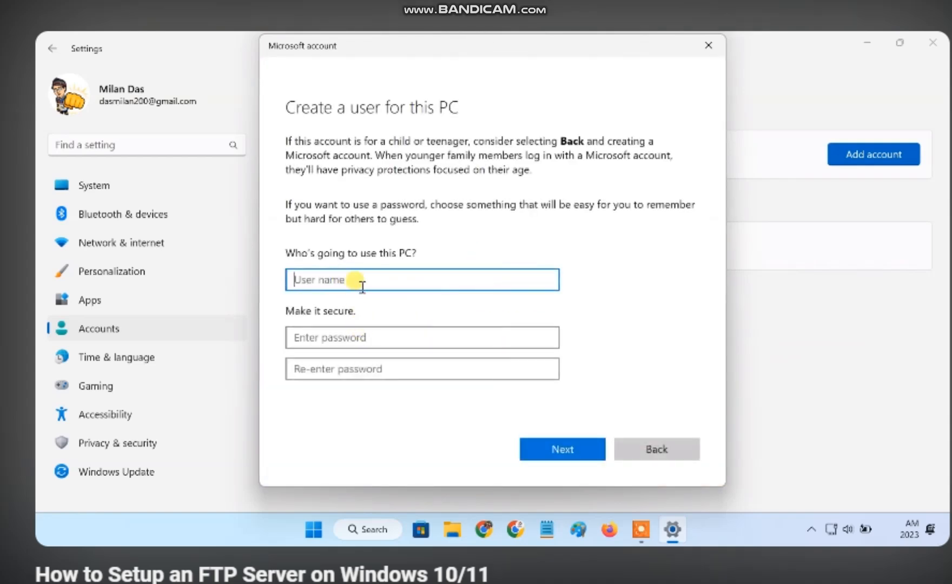
Create the local account ftp-user with a confirmed password, then close Settings
type("ftp-user")
left_click(361, 332)
type("123456")
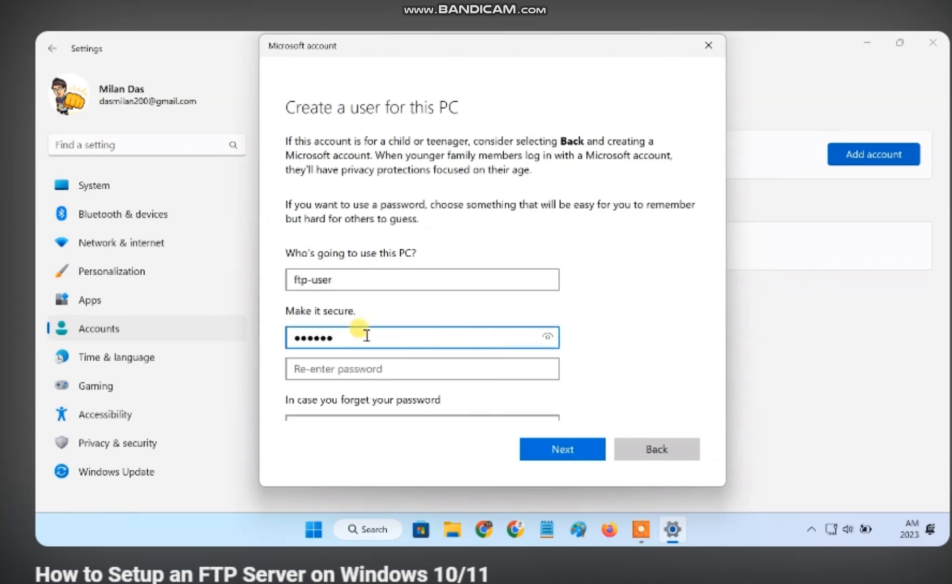
left_click(375, 370)
type("123456")
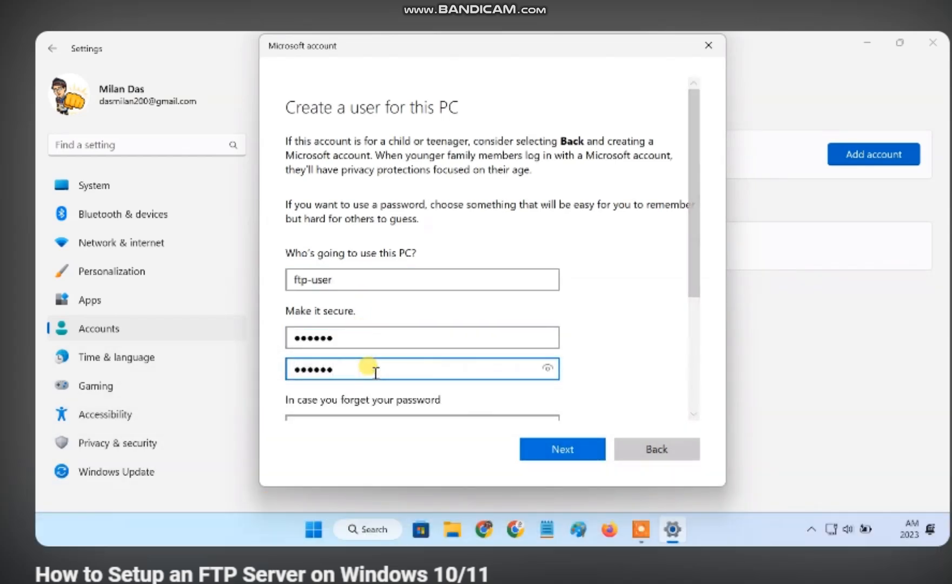
scroll(376, 374, "down", 5)
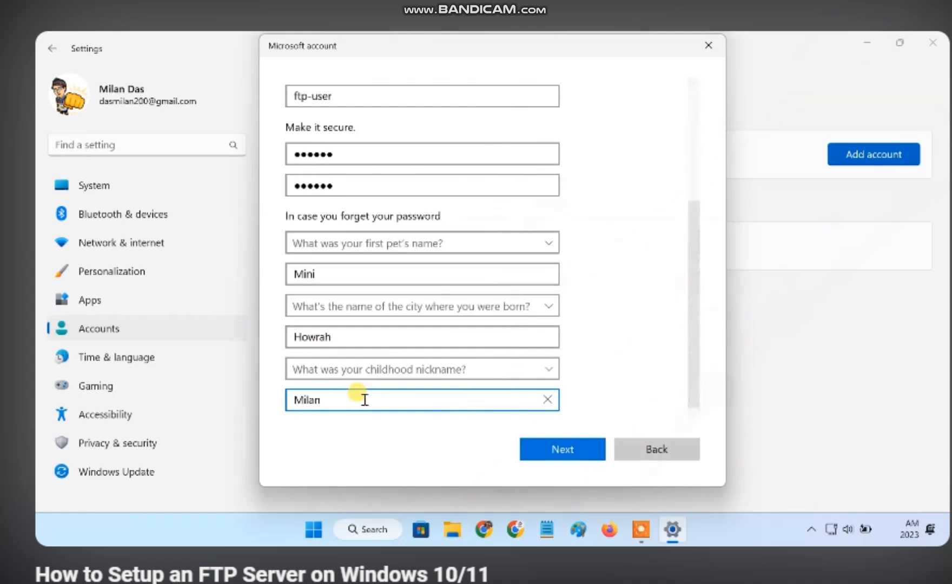
left_click(552, 450)
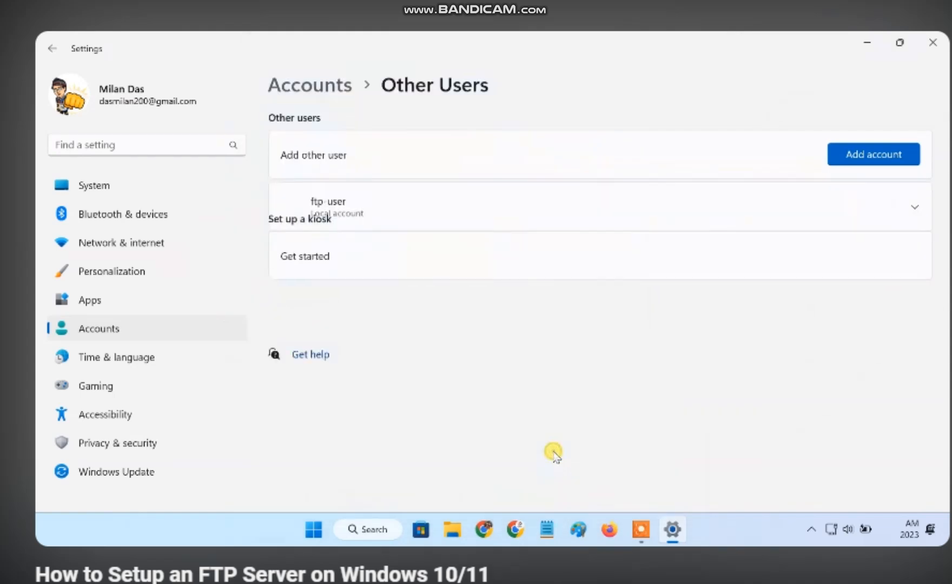
left_click(365, 218)
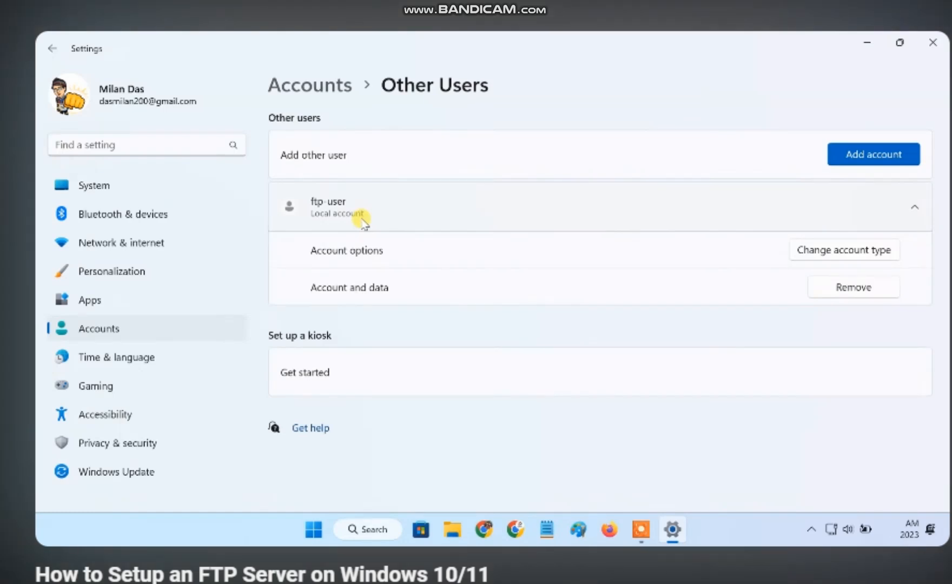
left_click(937, 45)
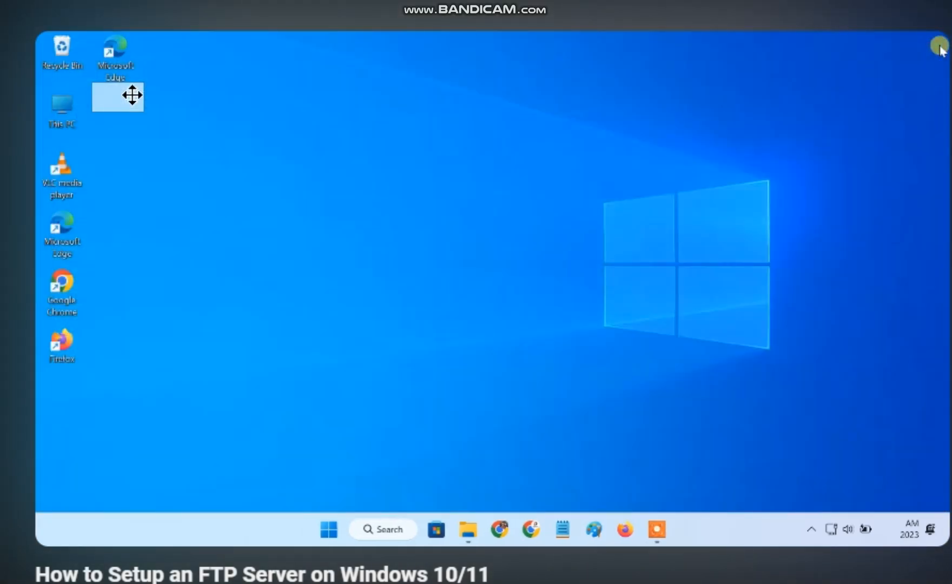
Add the ftp-user account to the security permissions of E:\FTP Server
left_click(469, 529)
left_click(579, 245)
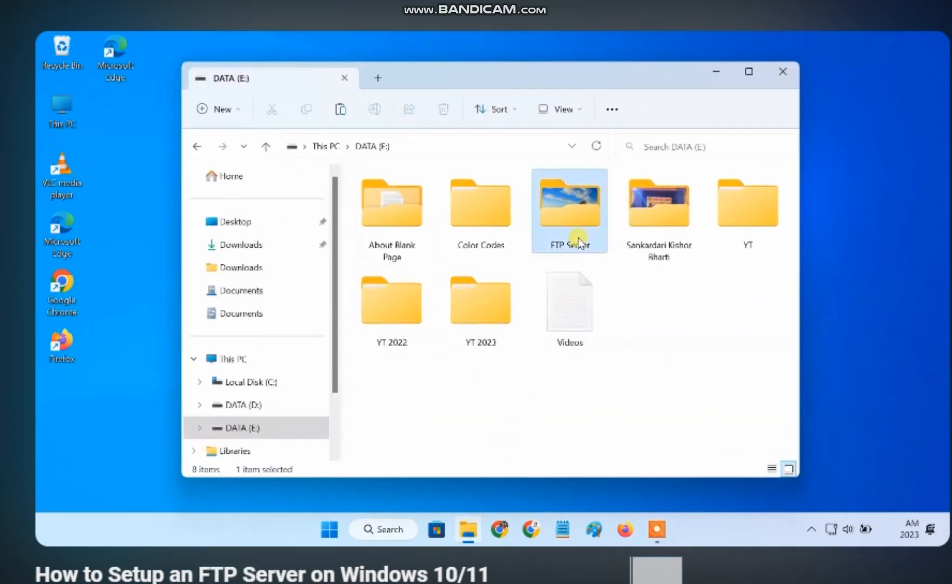
right_click(573, 222)
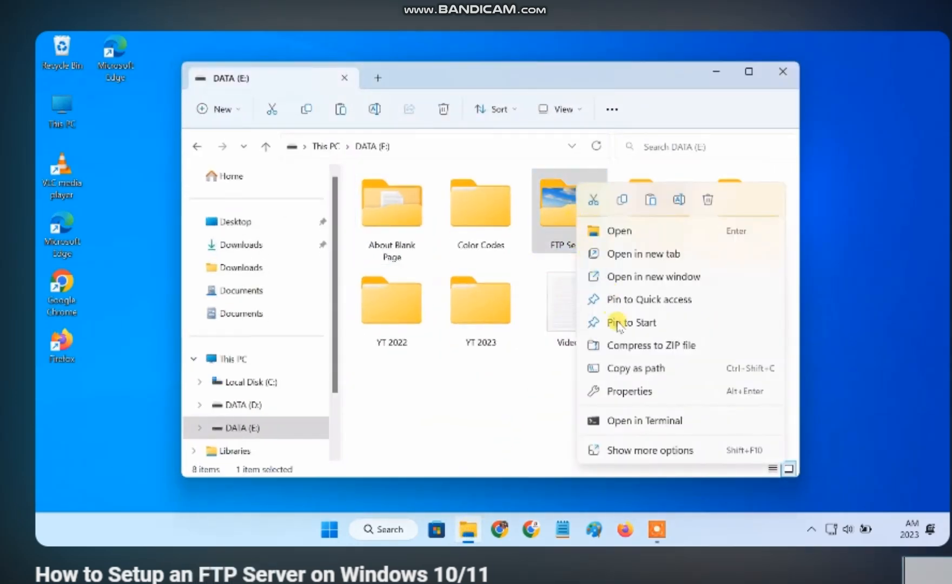
left_click(642, 393)
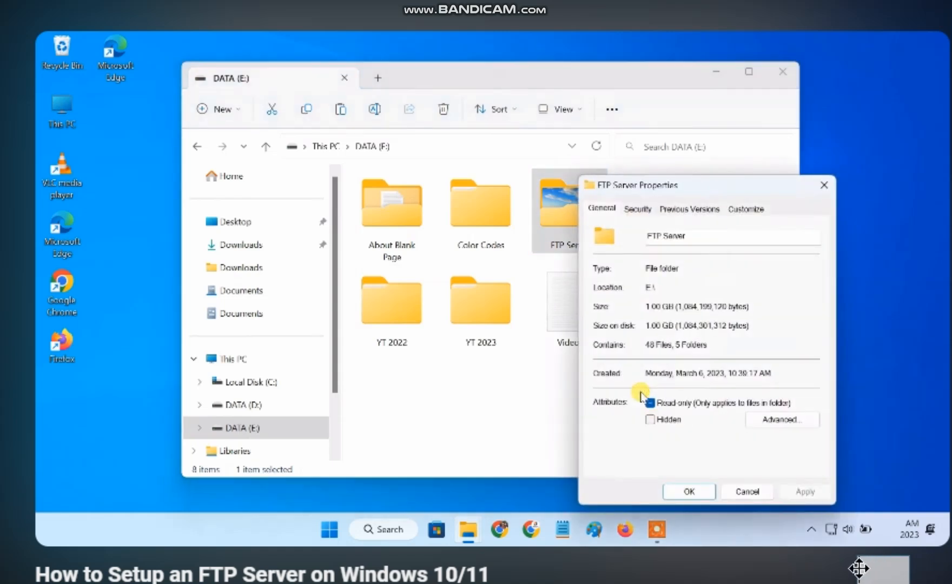
left_click(641, 211)
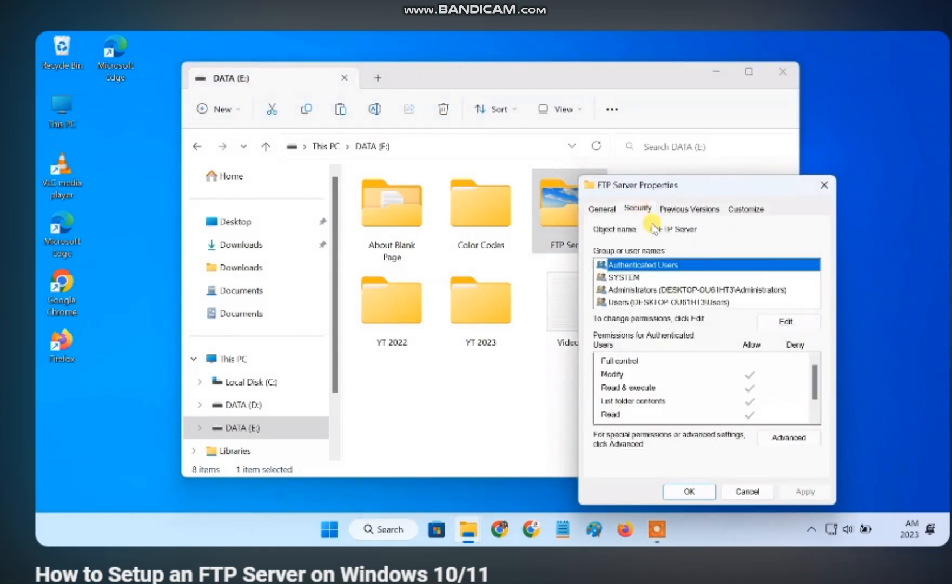
left_click(784, 321)
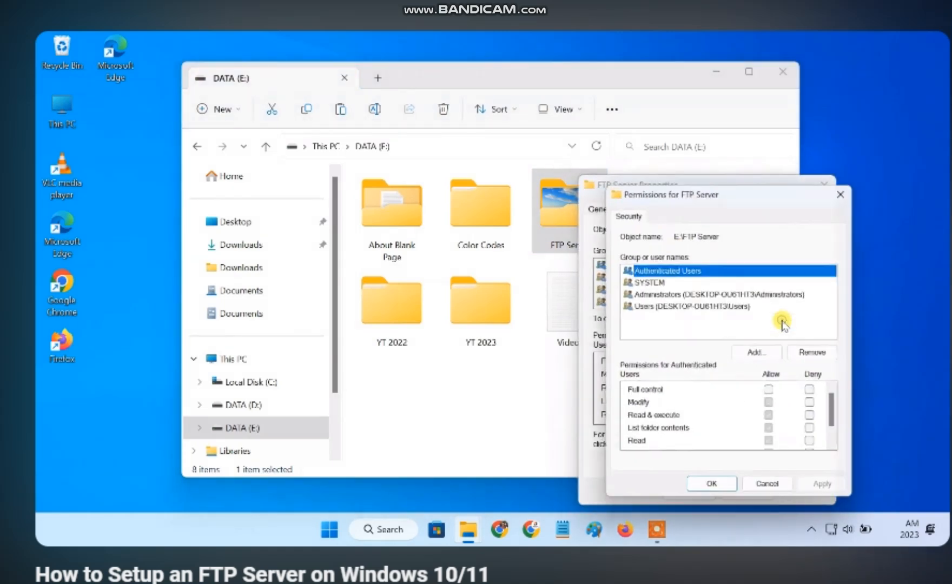
left_click(757, 352)
type("ftp-user")
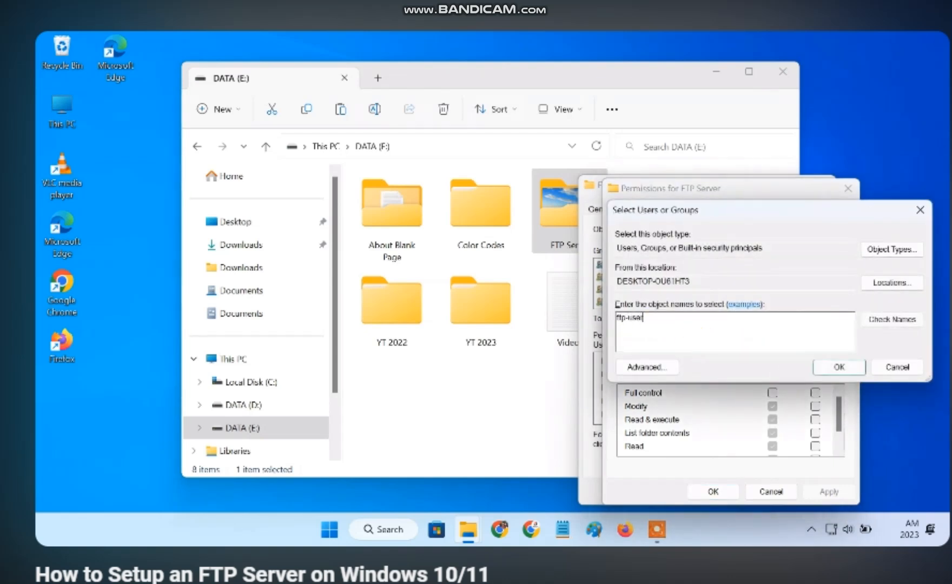
left_click(879, 324)
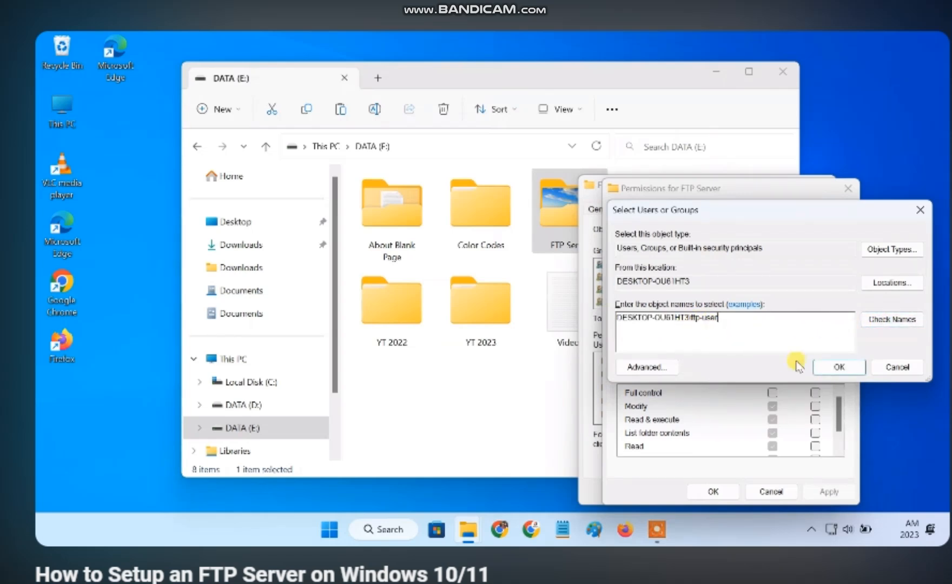
left_click(839, 368)
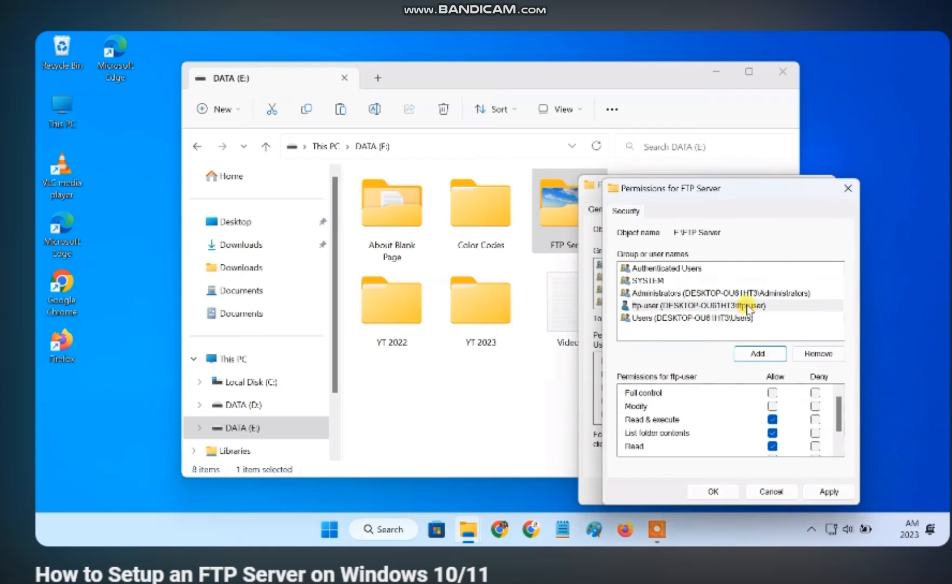
Give ftp-user Full control of the folder, apply the change, and close Explorer
left_click(753, 306)
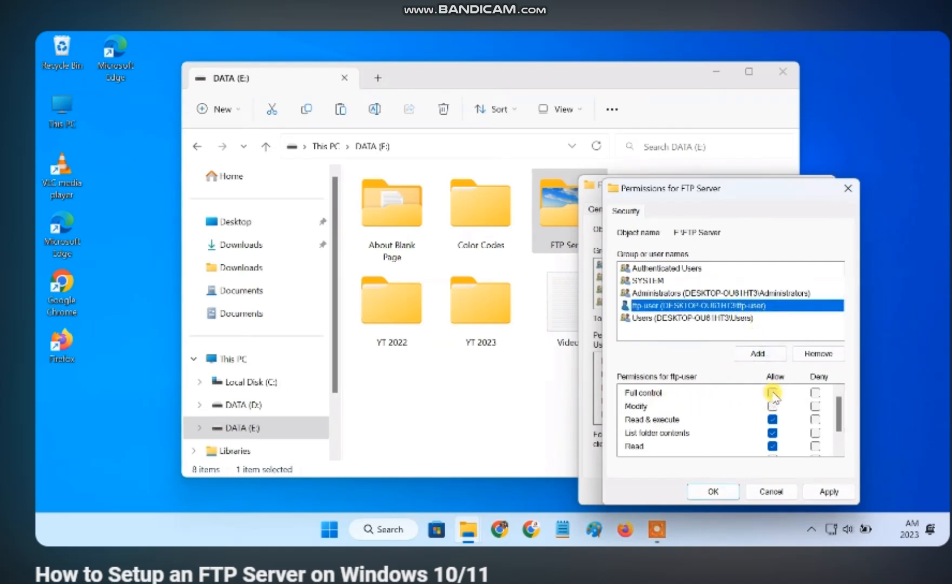
left_click(772, 394)
left_click(830, 492)
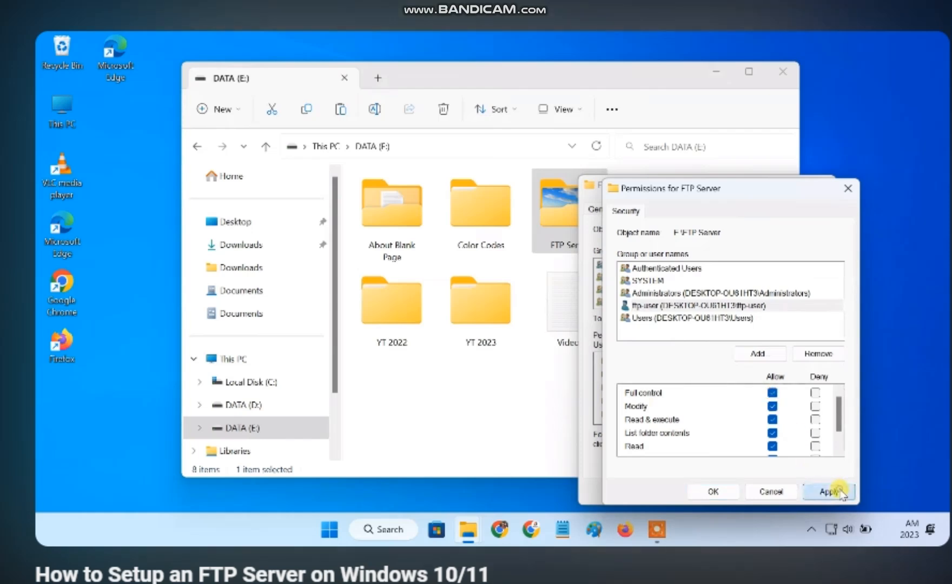
left_click(725, 493)
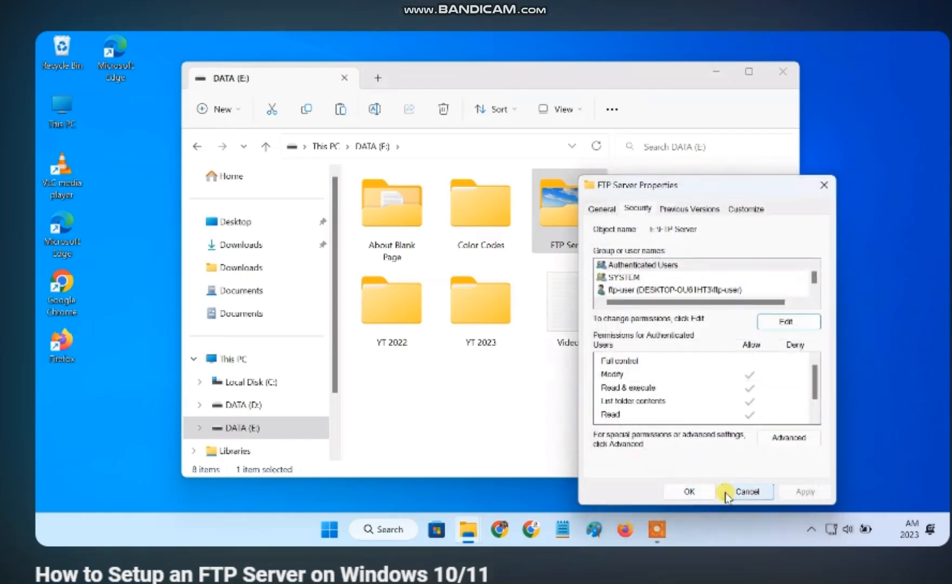
left_click(691, 492)
left_click(783, 71)
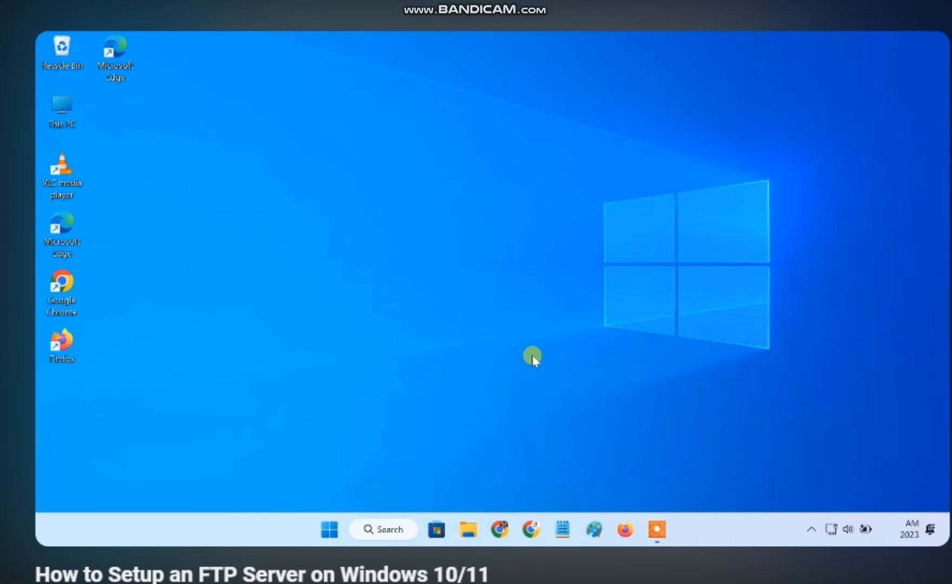
In the firewall's allowed apps list, tick FTP Server for Private and Public networks and save
left_click(394, 530)
type("w")
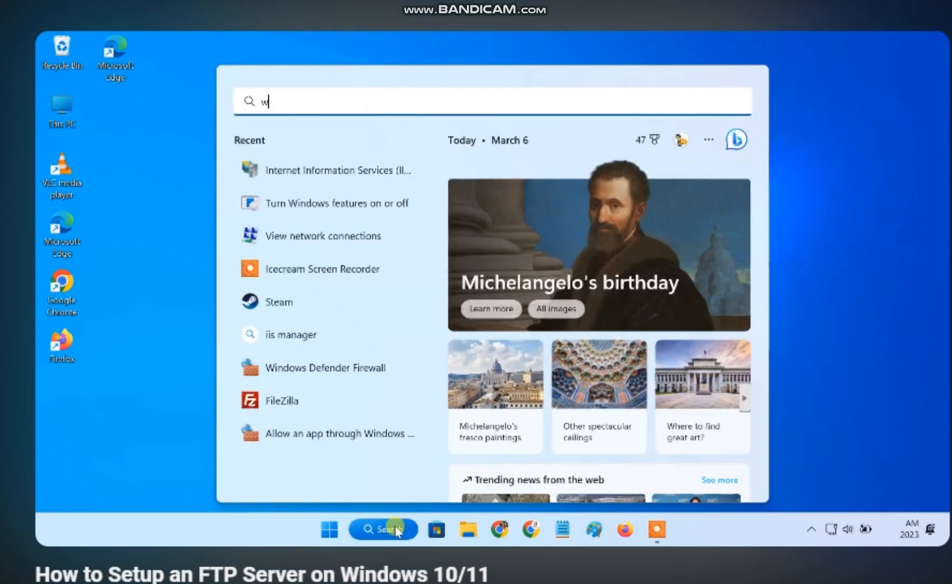
type("indows firewall")
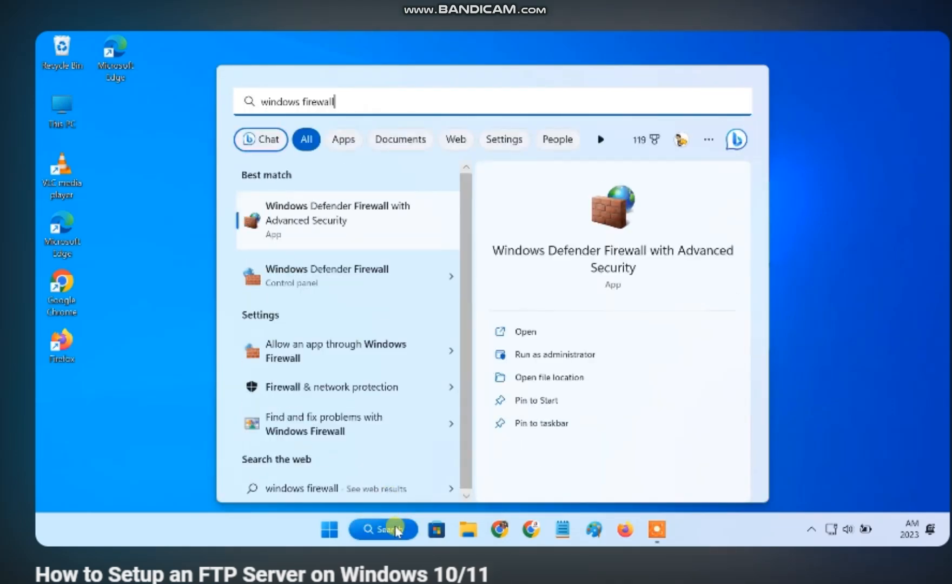
left_click(345, 280)
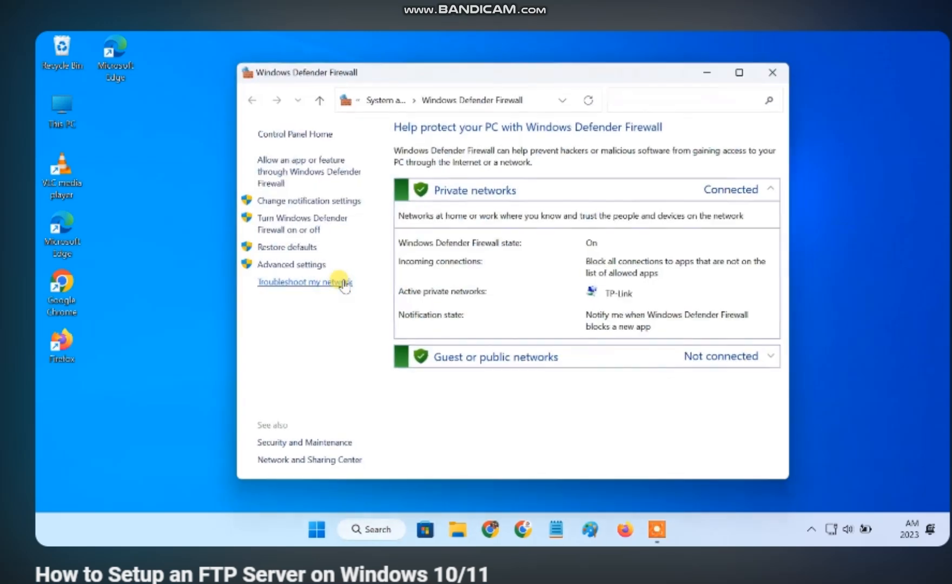
left_click(317, 170)
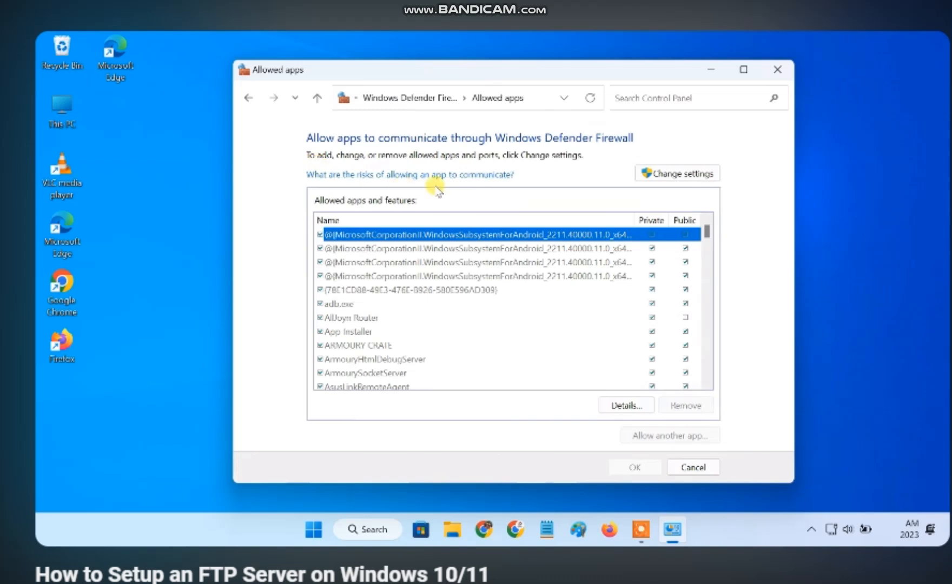
left_click(660, 175)
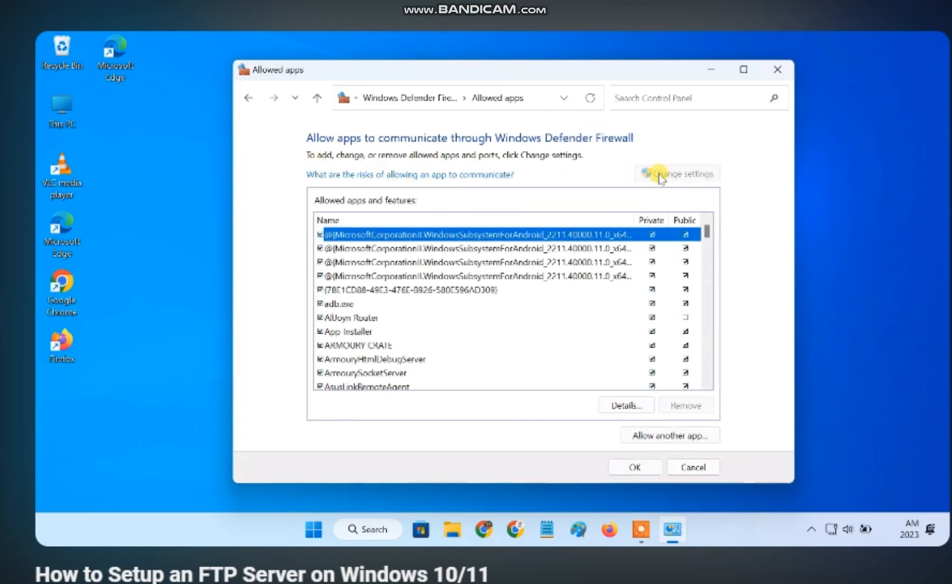
scroll(451, 333, "down", 3)
scroll(452, 332, "down", 9)
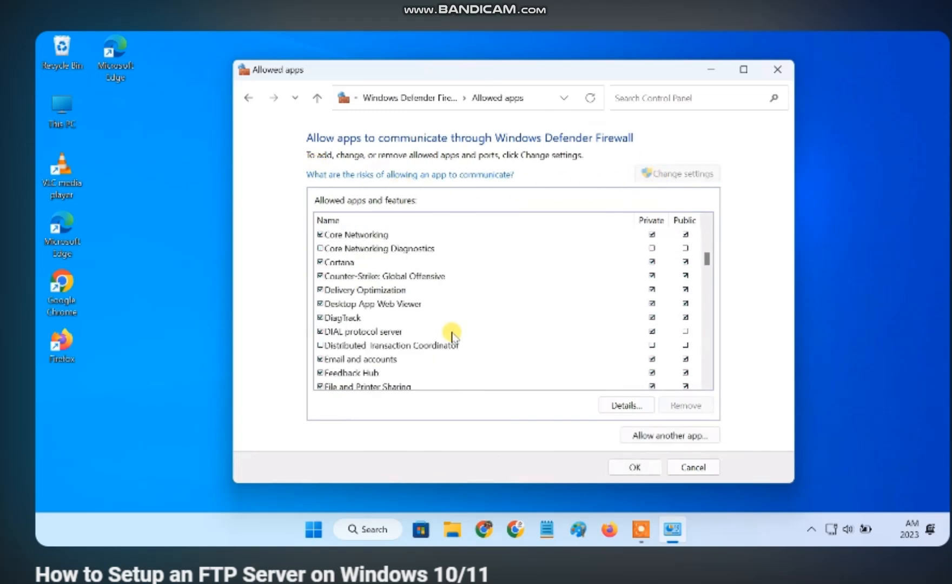
left_click(320, 290)
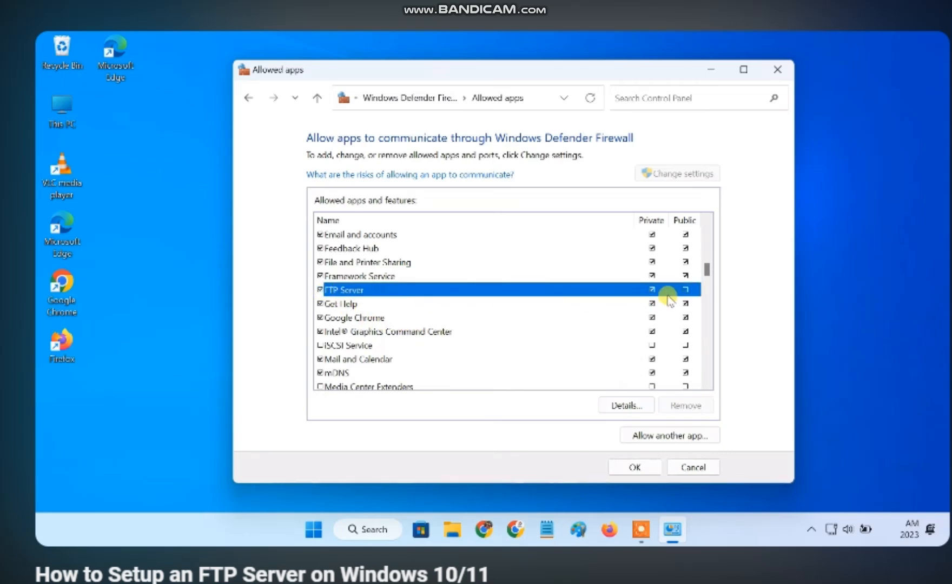
left_click(686, 290)
left_click(634, 468)
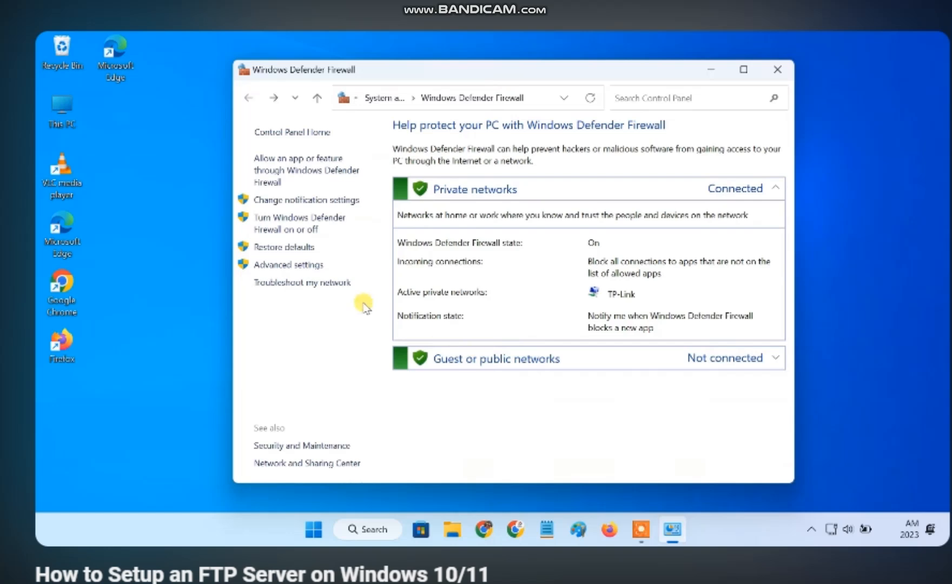
Switch Windows Defender Firewall off for Private and Public networks and close the window
left_click(301, 231)
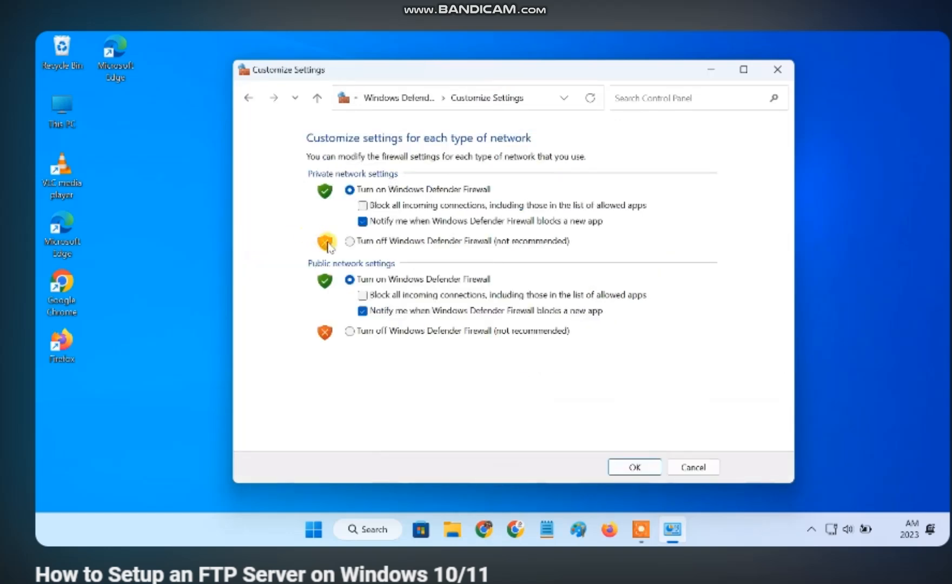
left_click(349, 241)
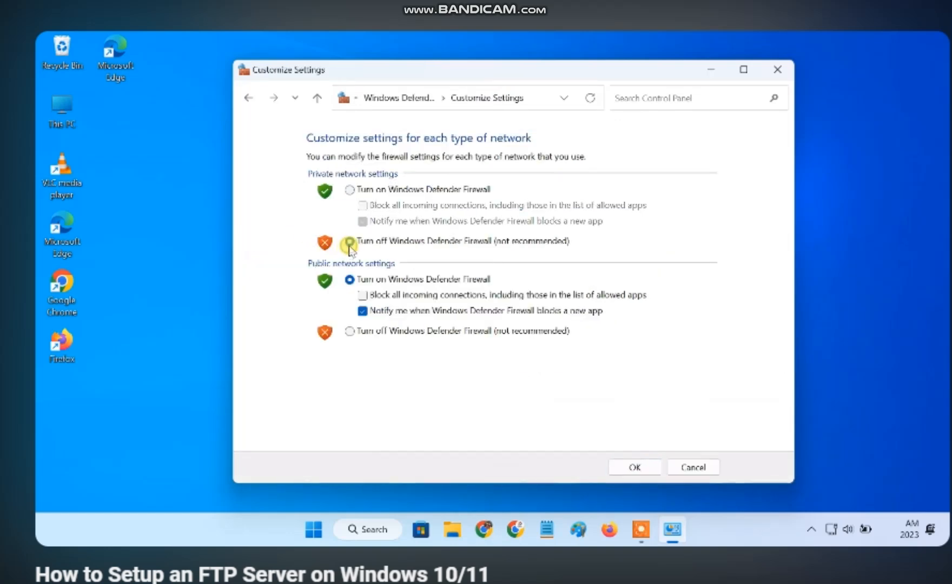
left_click(351, 331)
left_click(626, 469)
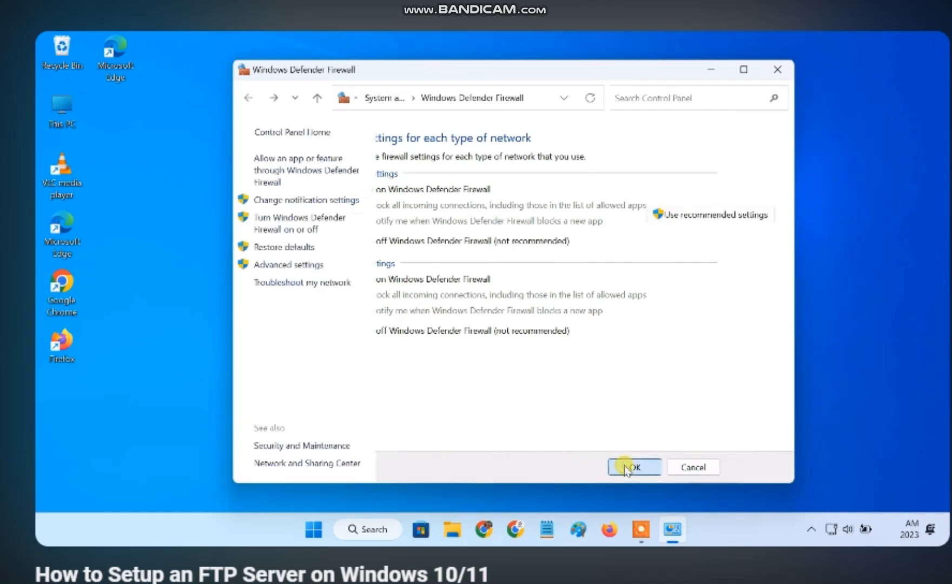
left_click(778, 69)
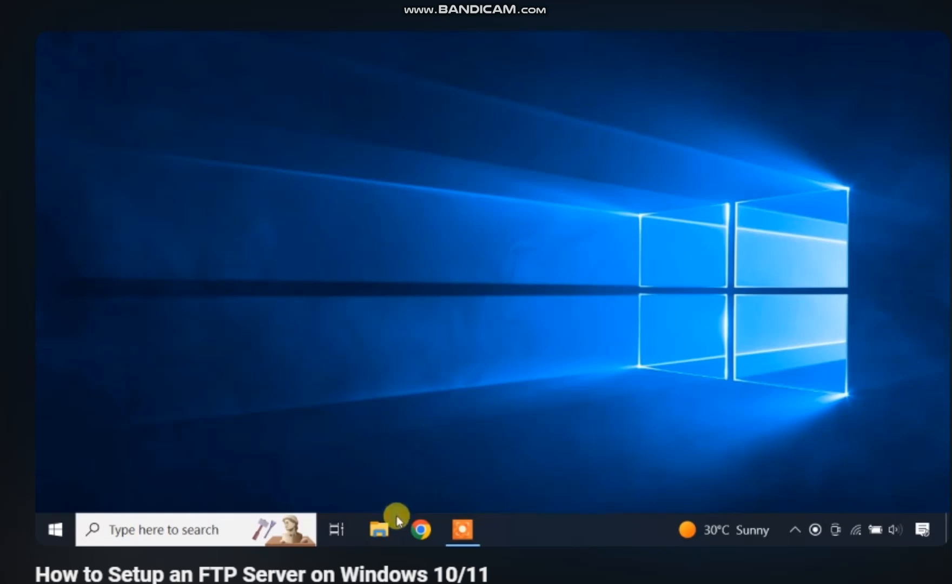
Start a custom network location under This PC pointing to ftp://192.168.0.106:21
left_click(380, 533)
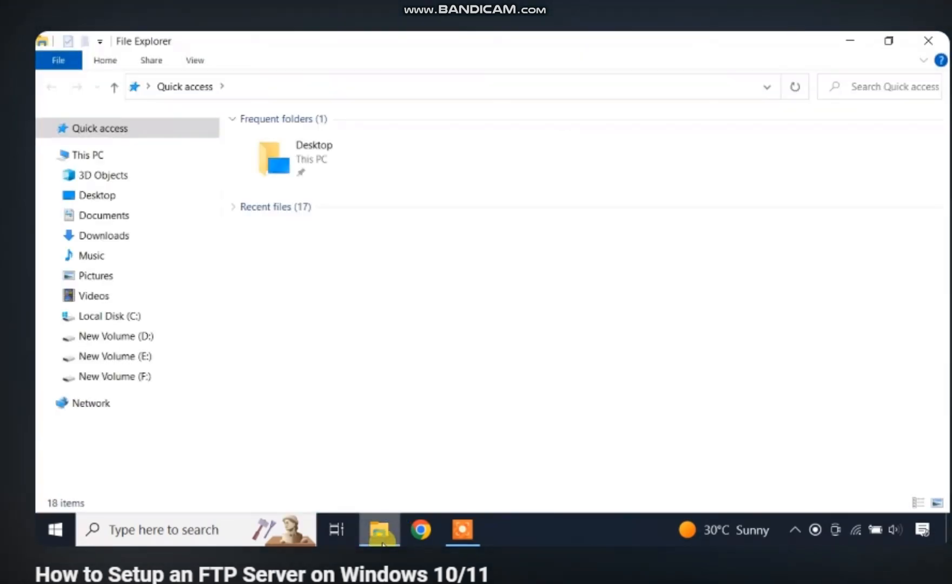
left_click(142, 155)
right_click(339, 420)
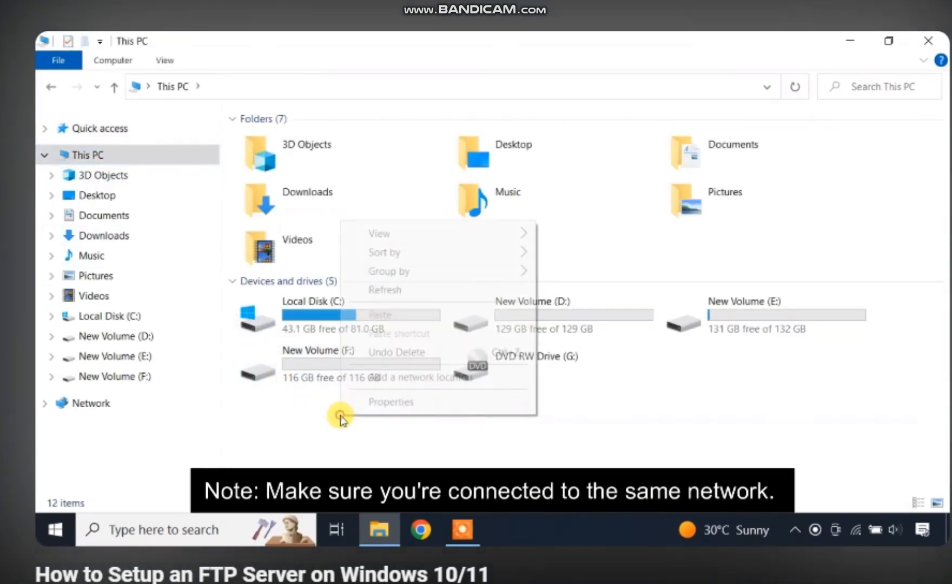
left_click(401, 381)
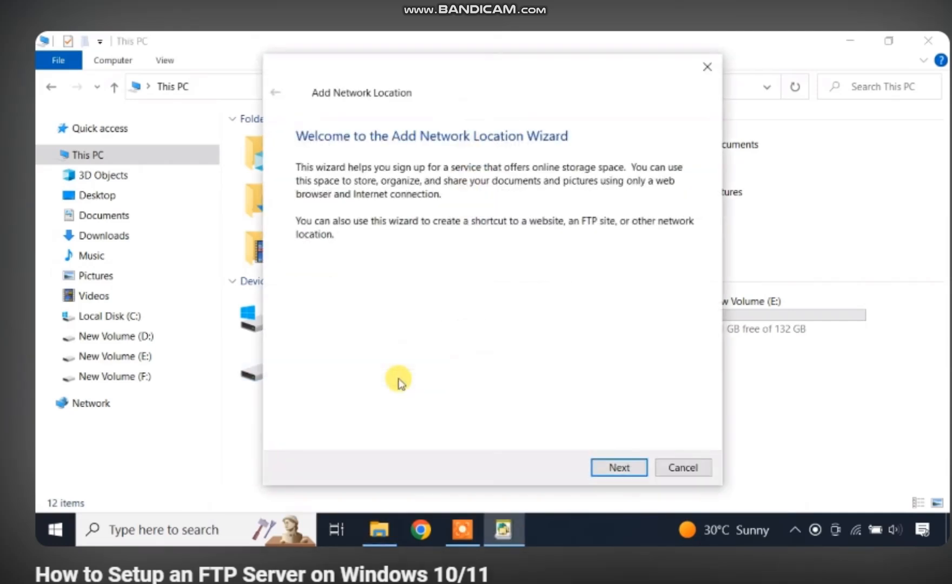
left_click(613, 467)
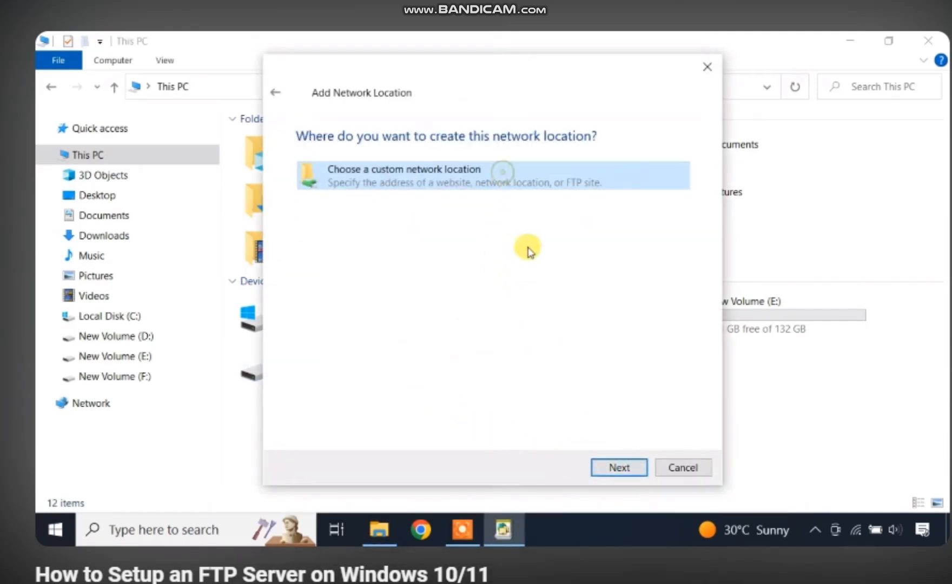
left_click(610, 467)
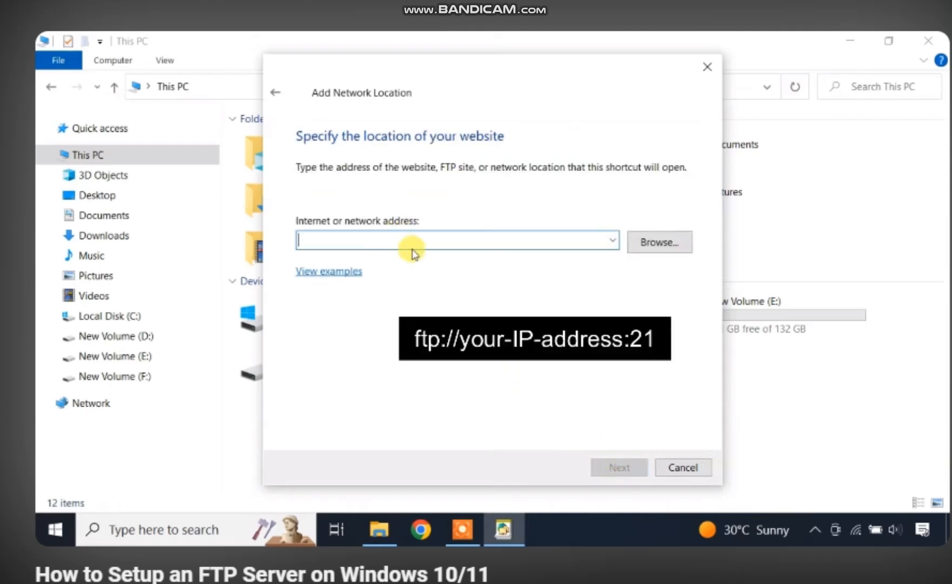
type("ftp://19")
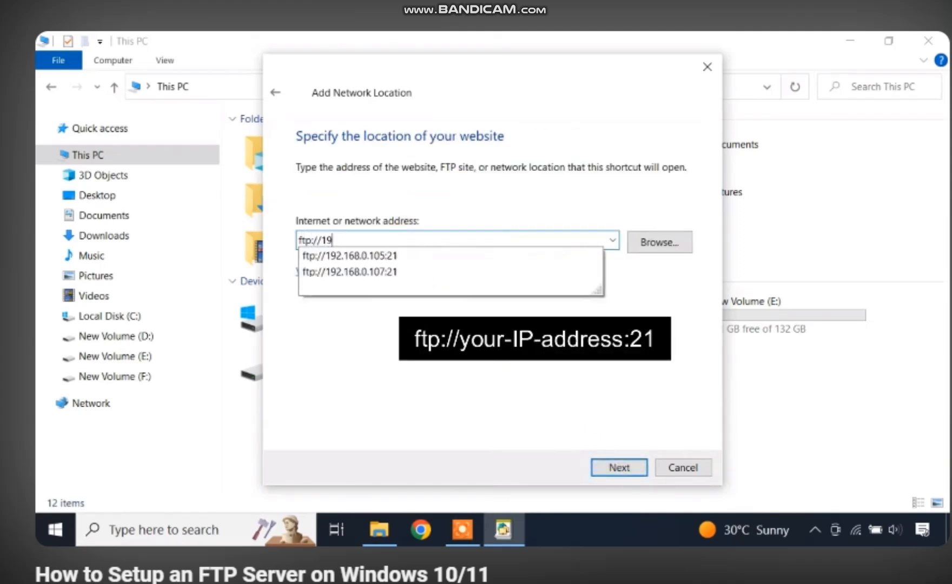
type("2.168.0.106:21")
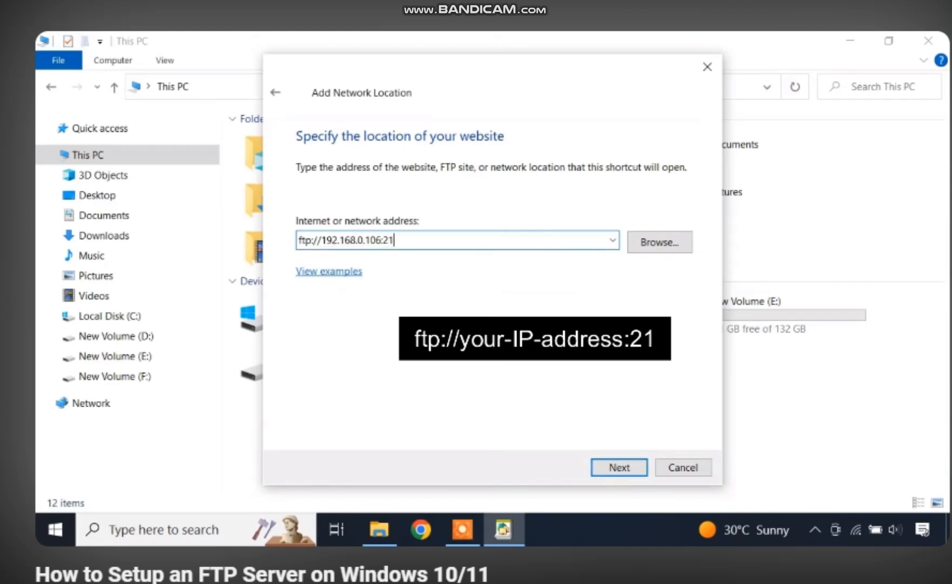
left_click(608, 468)
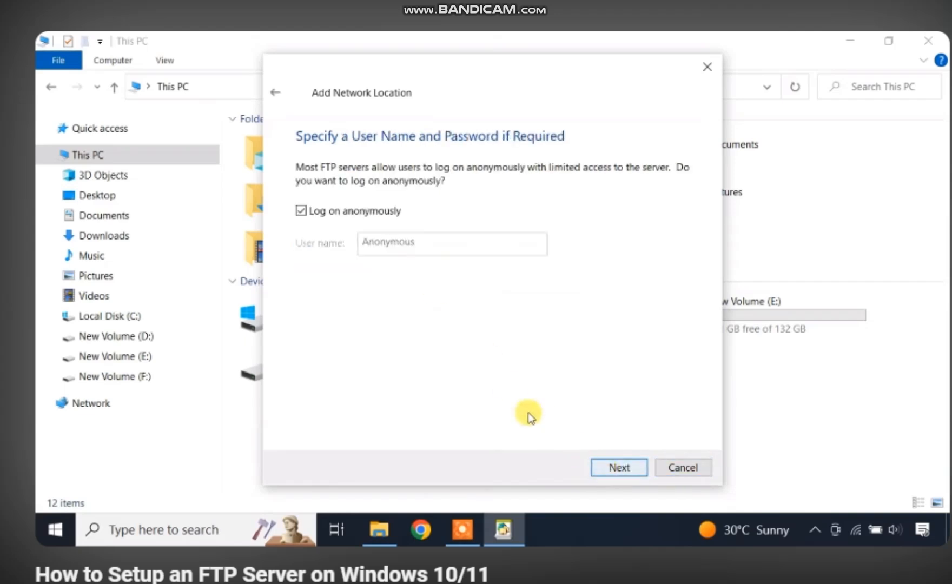
Disable anonymous logon, use user name ftp-user, and name the location Home FTP
left_click(318, 218)
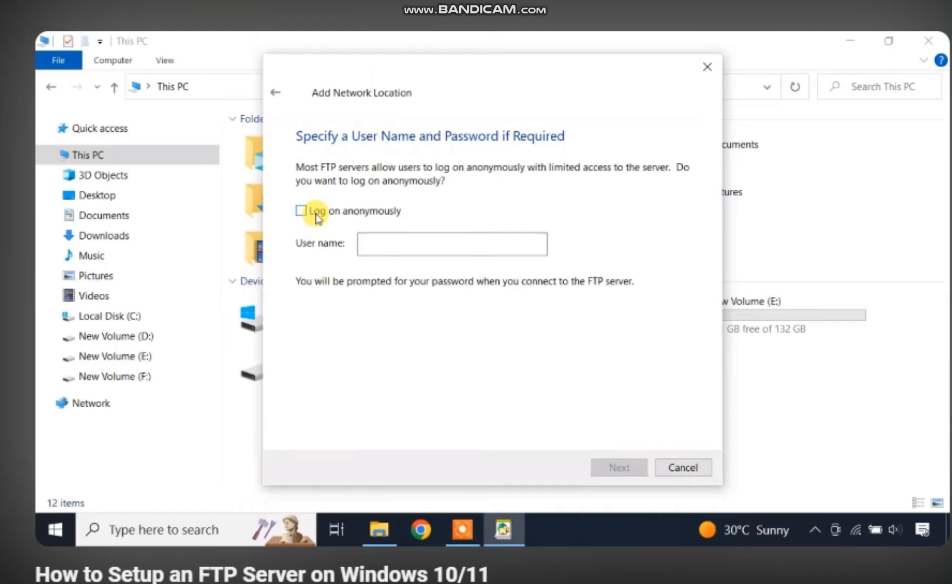
left_click(401, 246)
type("ftp-user")
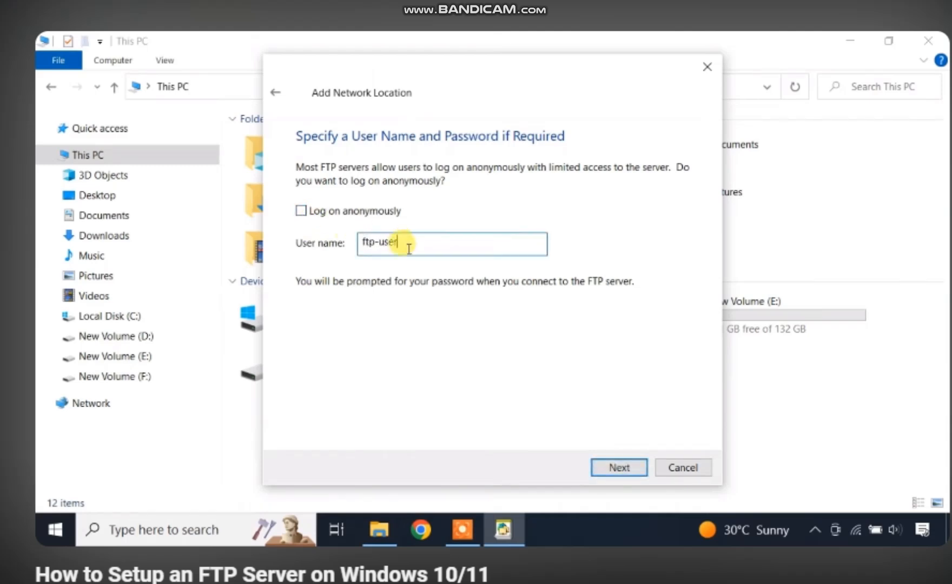
left_click(616, 465)
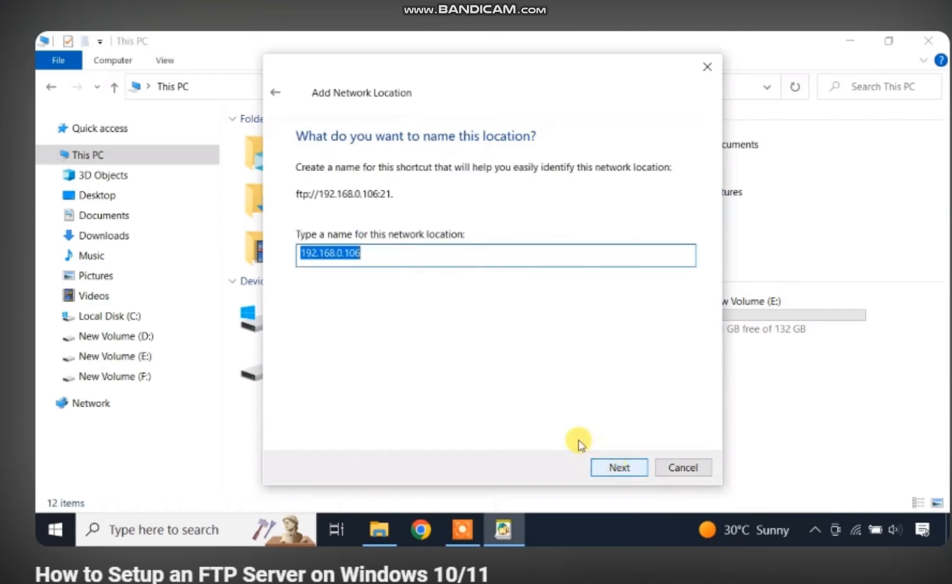
key("BackSpace")
type("Home FTP")
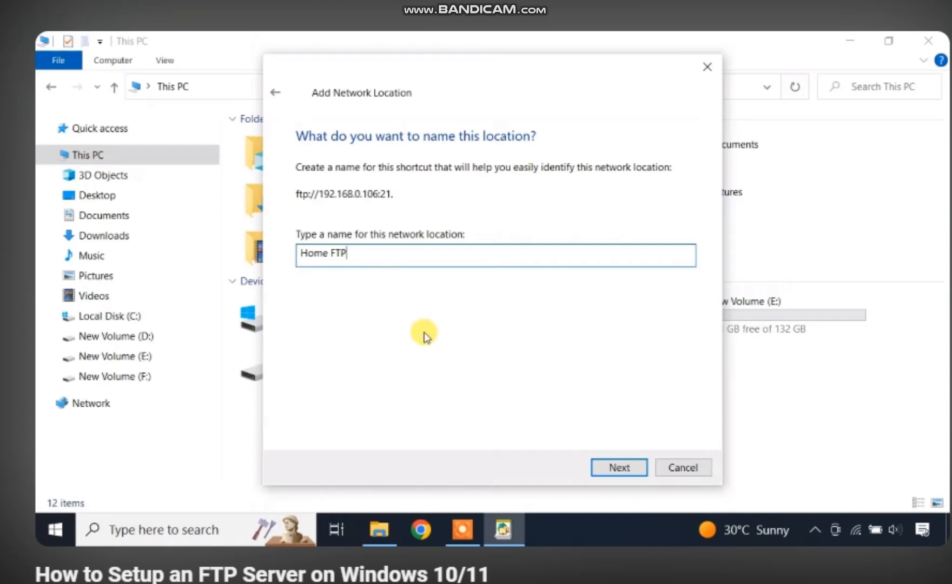
left_click(622, 467)
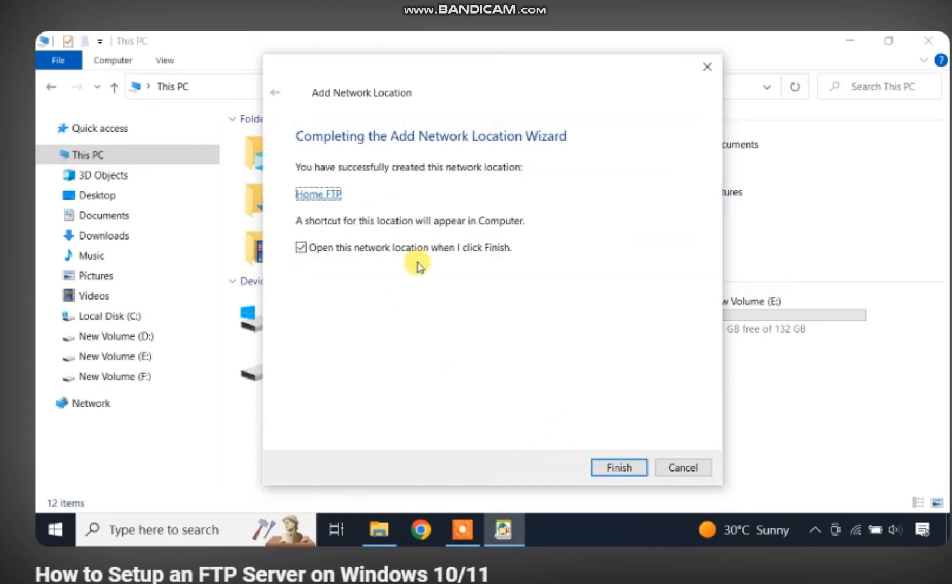
left_click(619, 467)
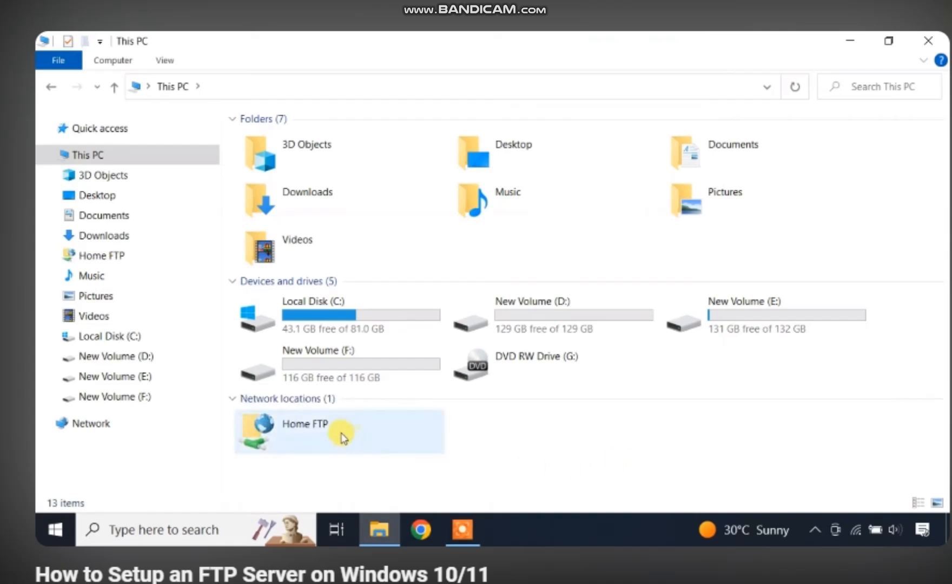
Open the Home FTP location and log on with the FTP account's password
left_click(341, 436)
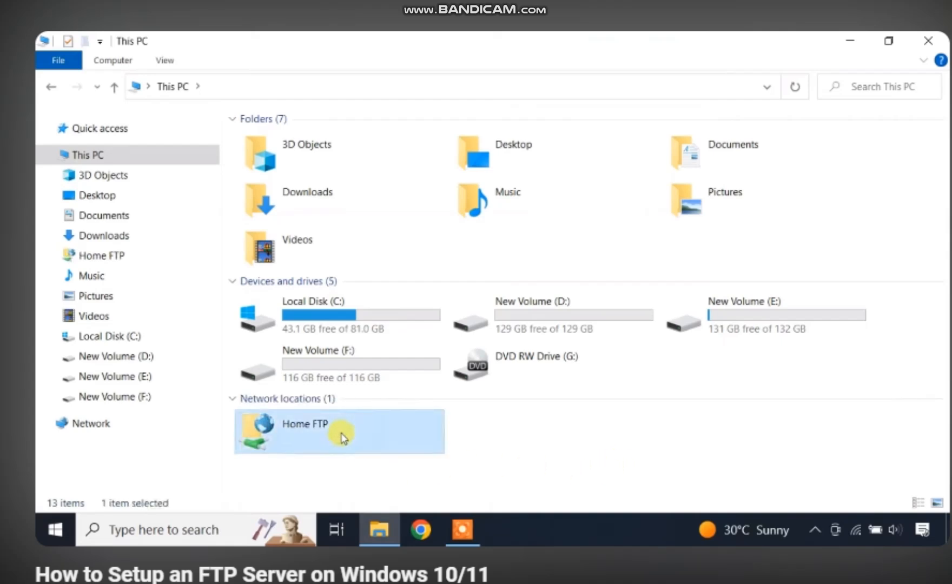
double_click(341, 436)
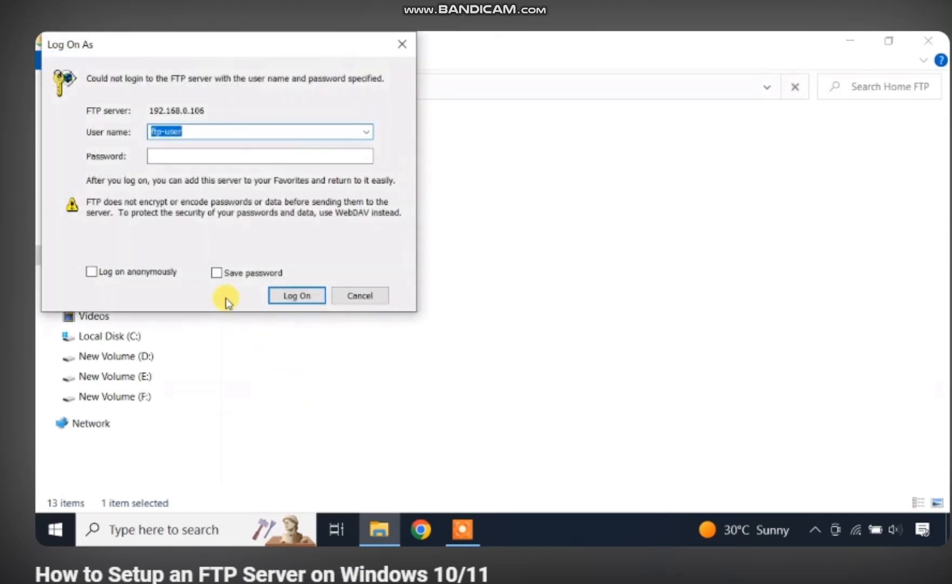
left_click(246, 156)
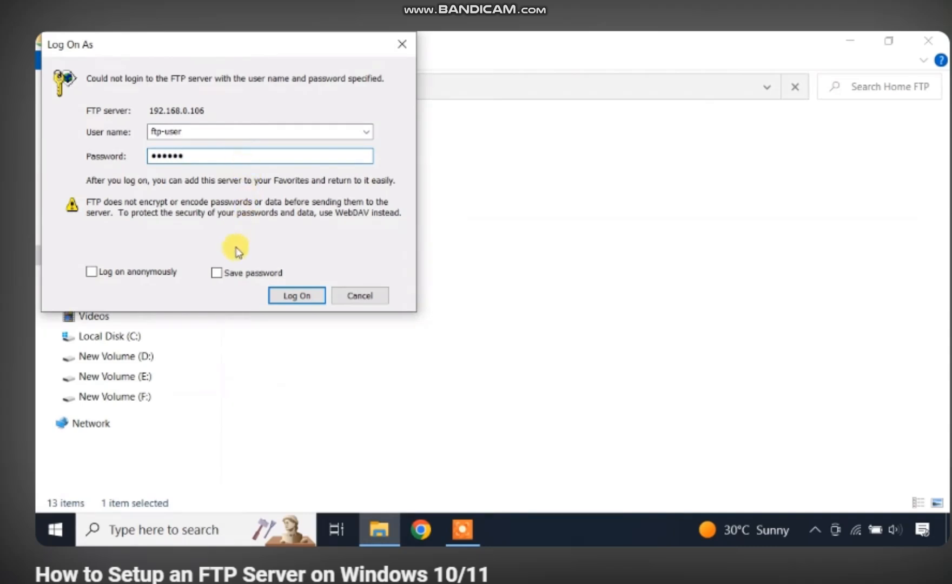
left_click(291, 297)
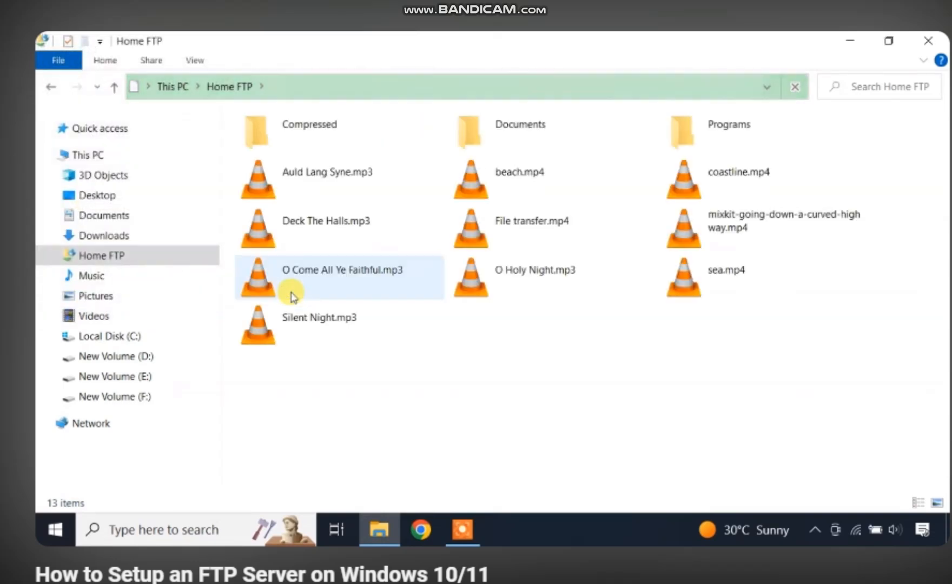
Copy the two mp3 files, O Come All Ye Faithful and Silent Night, and paste them into New Volume (F:)
left_click_drag(436, 362, 331, 279)
right_click(331, 279)
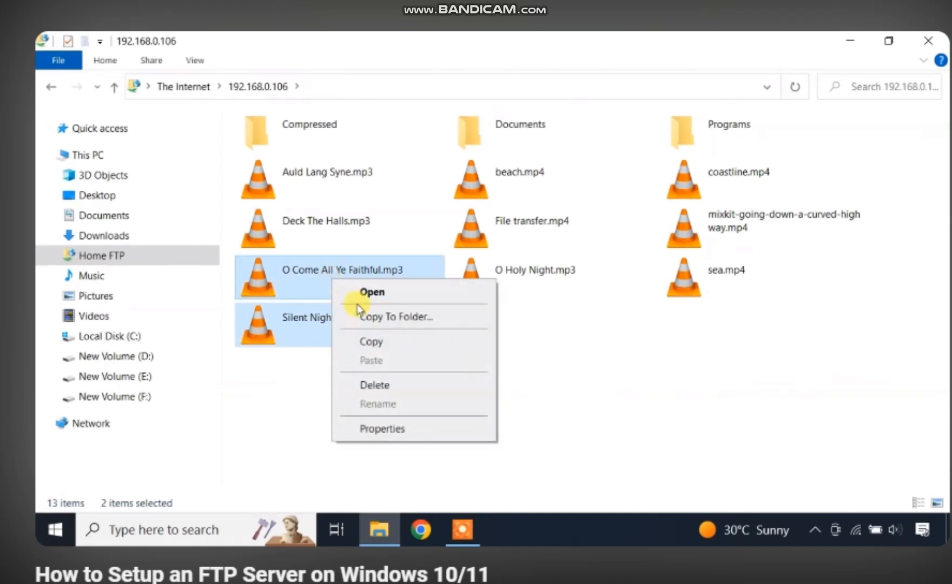
left_click(394, 342)
left_click(153, 396)
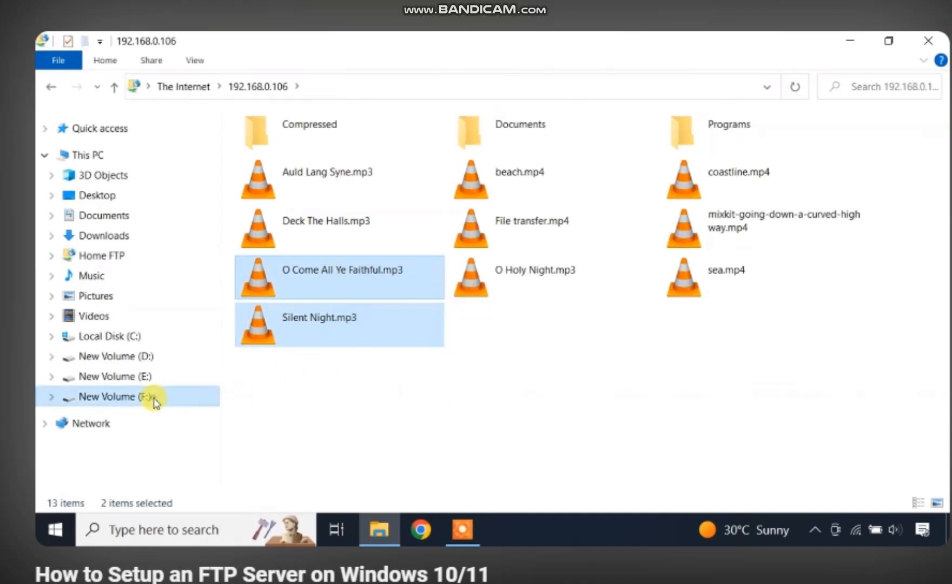
right_click(375, 229)
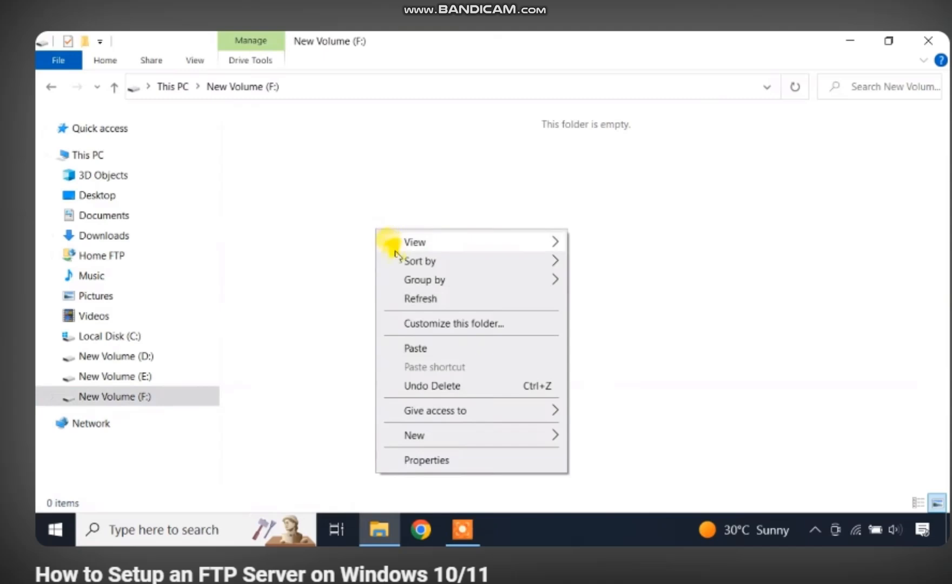
left_click(421, 347)
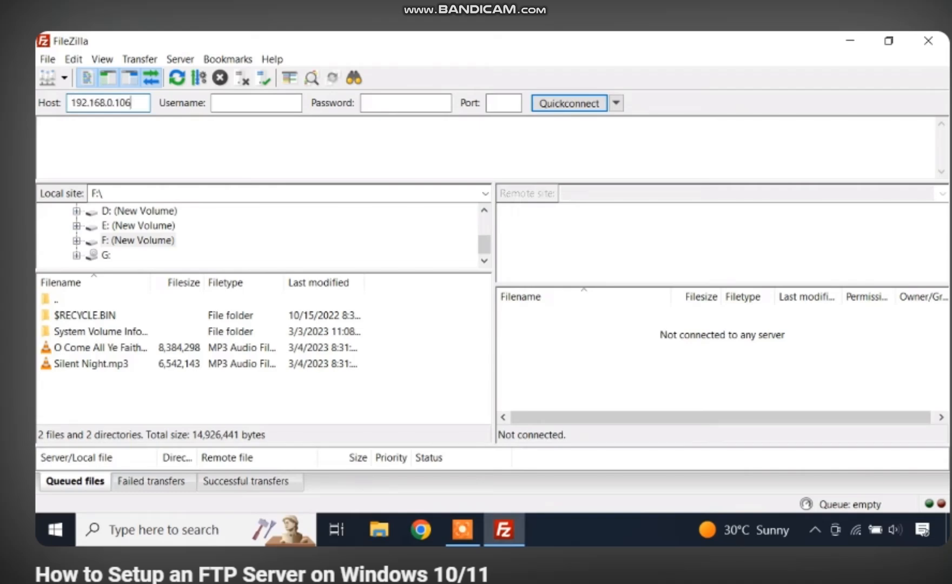
Quickconnect FileZilla to 192.168.0.106 on port 21 with the FTP user's credentials, accepting insecure FTP
left_click(213, 106)
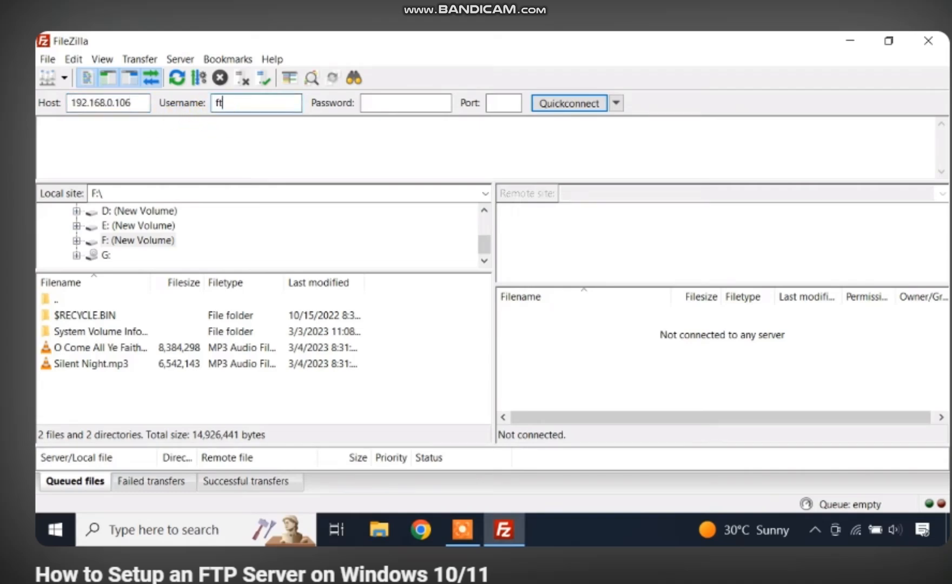
left_click(378, 107)
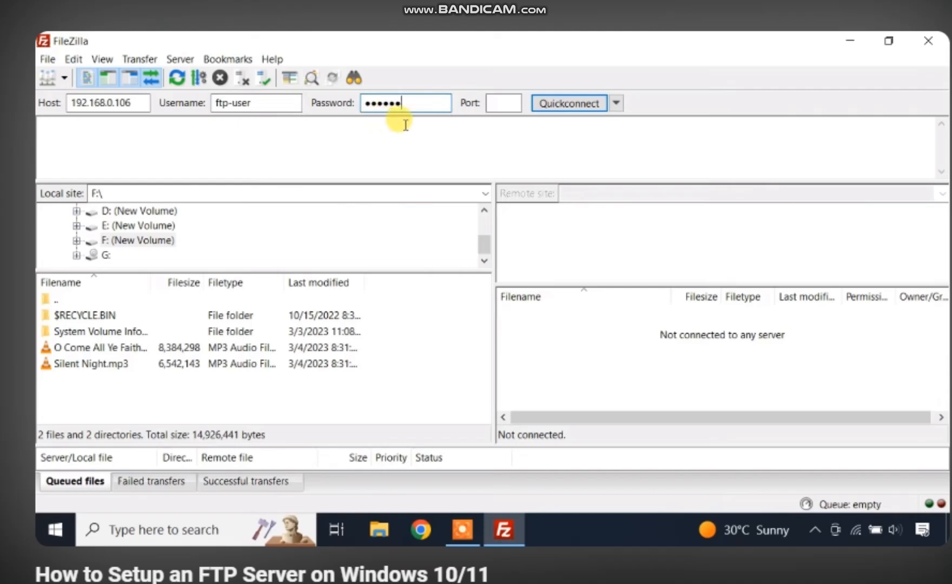
left_click(494, 104)
type("21")
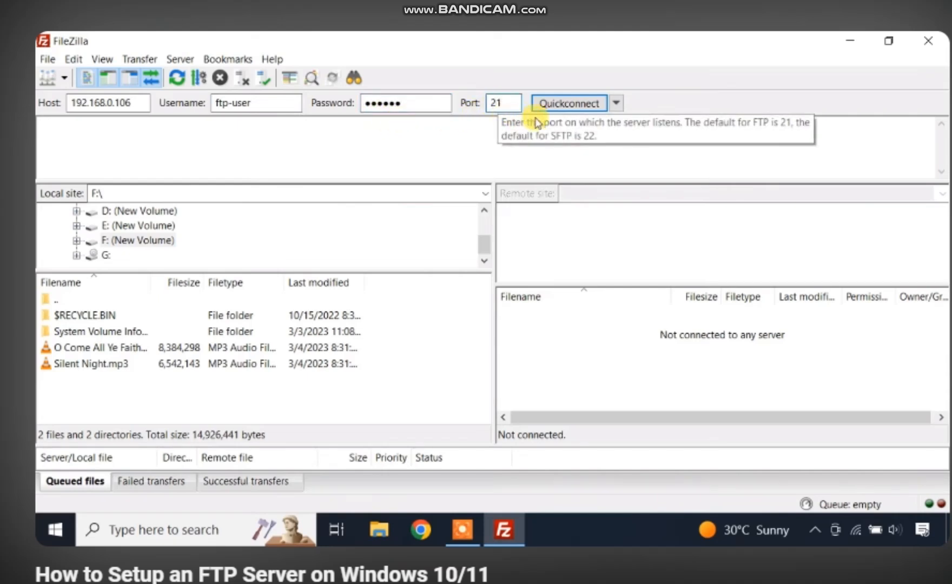
left_click(575, 104)
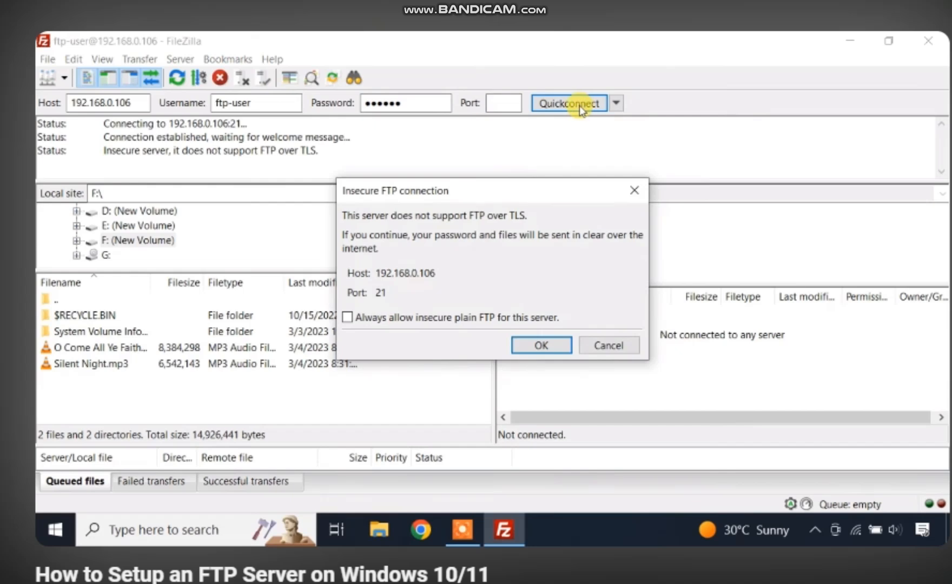
left_click(551, 345)
scroll(671, 355, "down", 3)
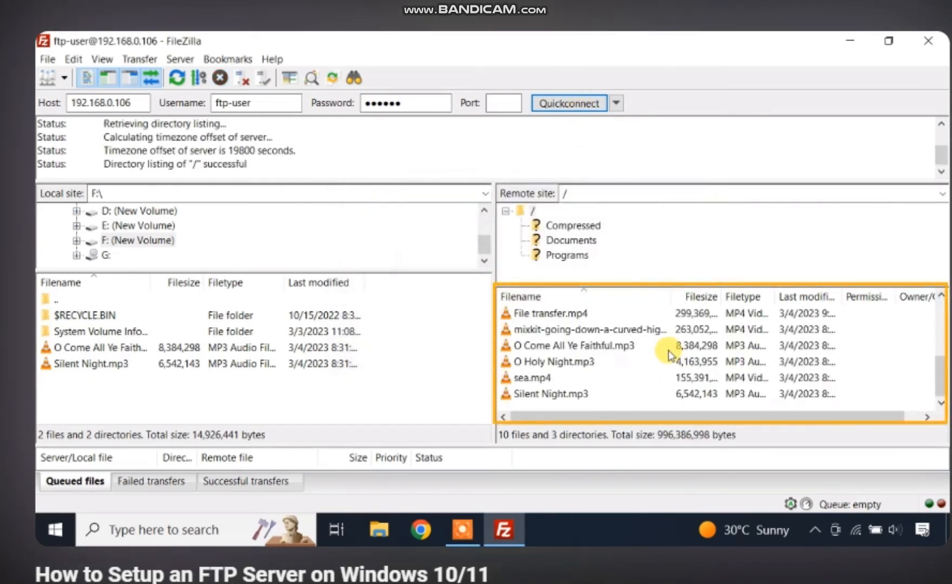
scroll(671, 355, "up", 3)
scroll(671, 356, "up", 1)
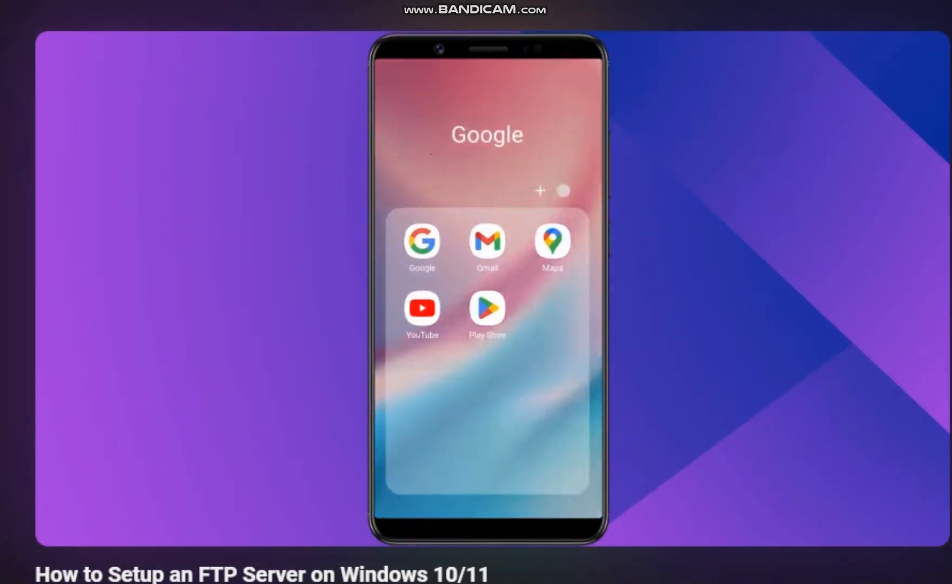